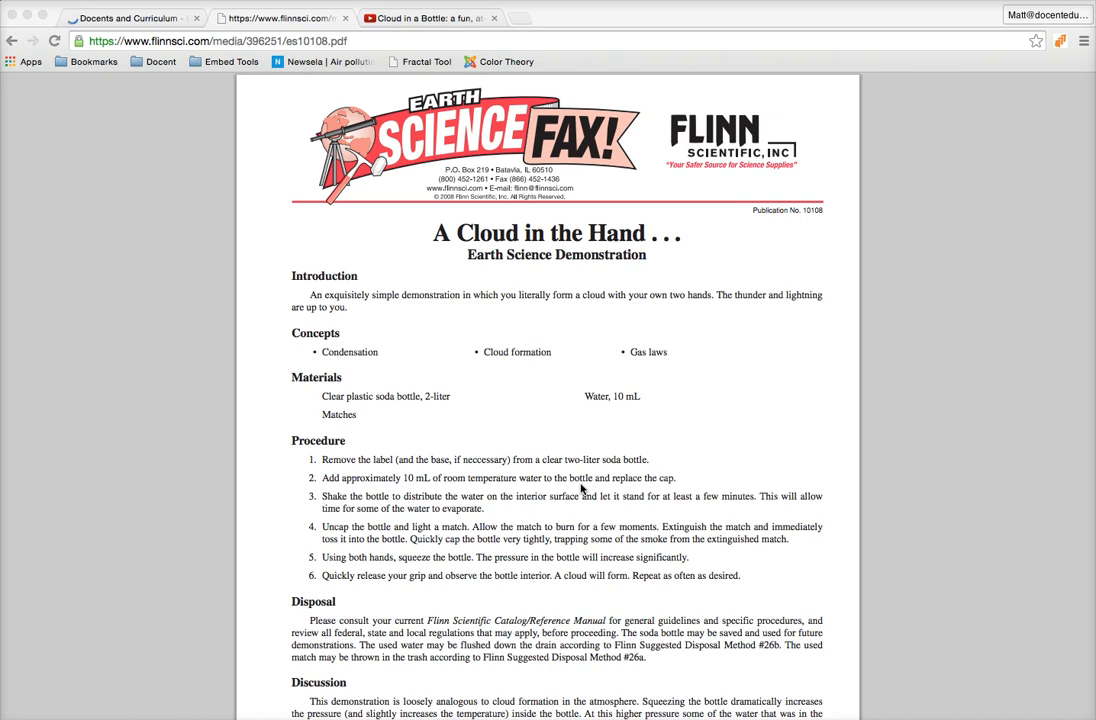
Open es10108.pdf from the Docents and Curriculum folder in Google Drive as a Google Docs document.
left_click(415, 341)
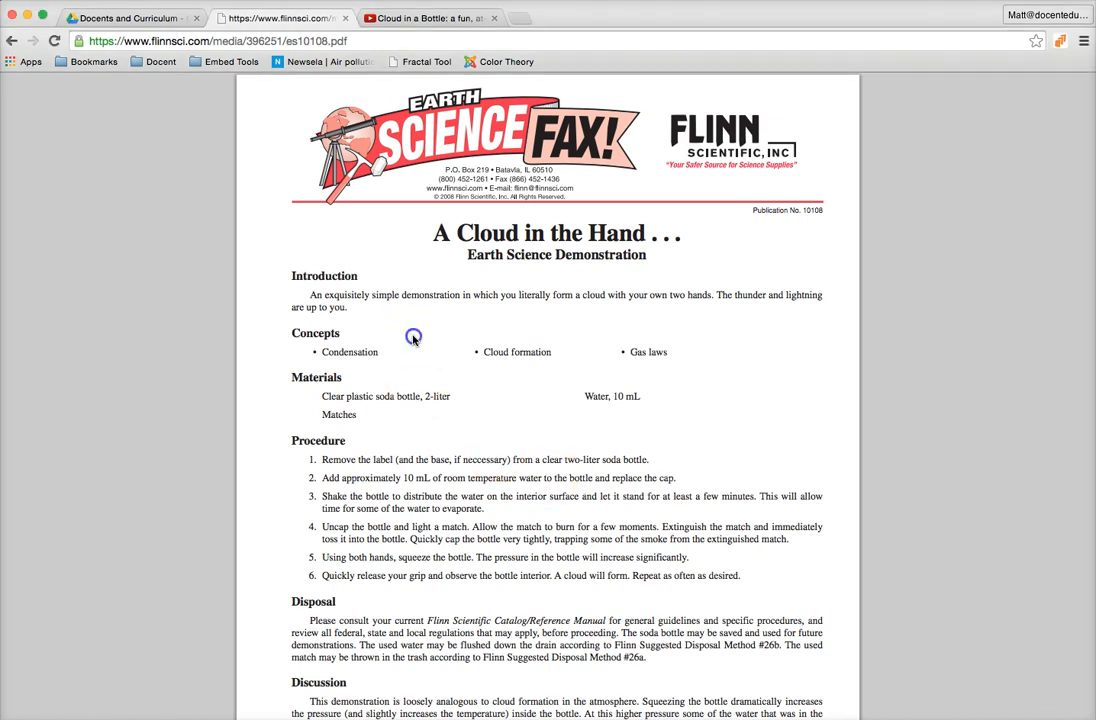
left_click(134, 20)
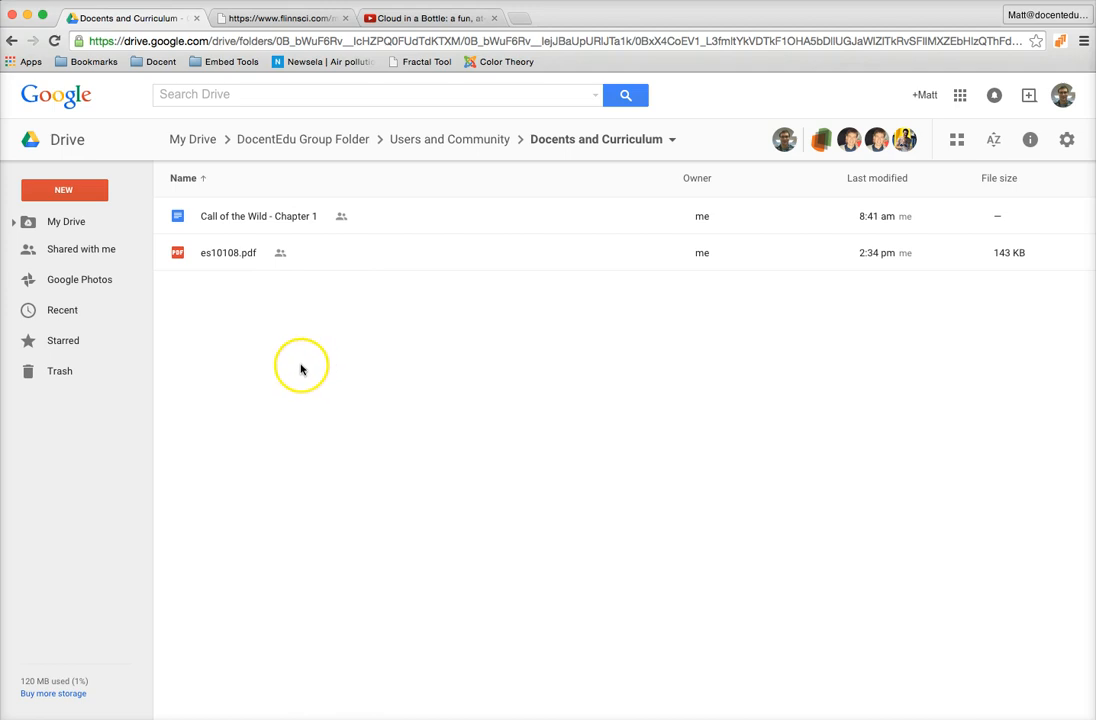
left_click(219, 254)
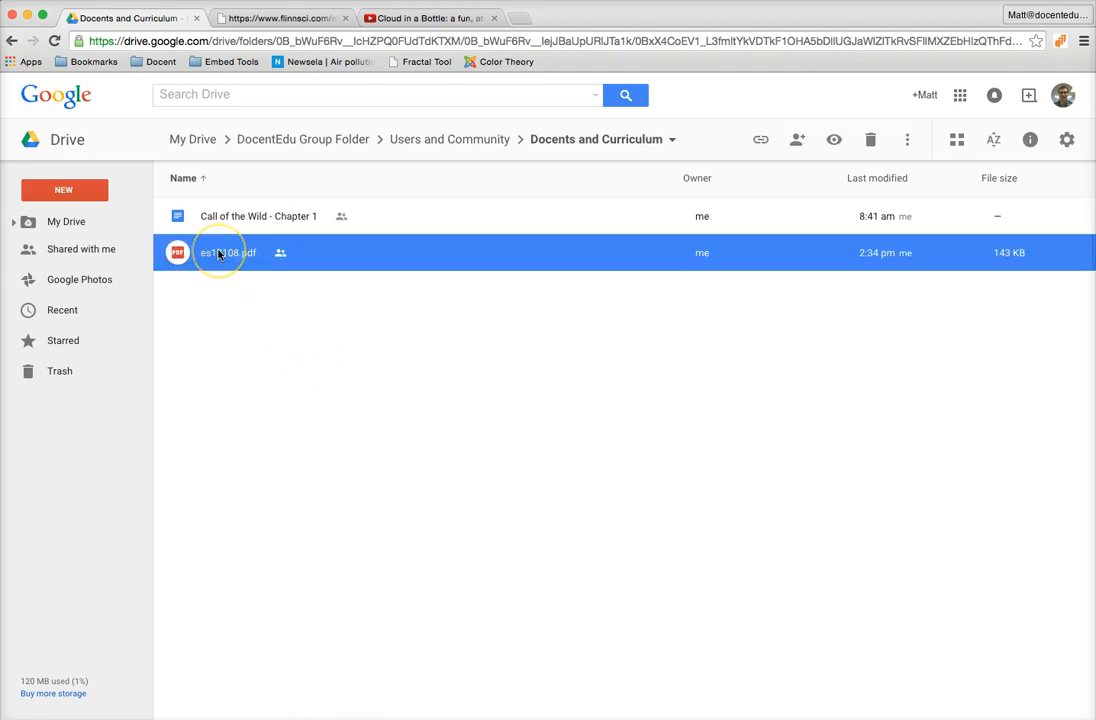
right_click(219, 254)
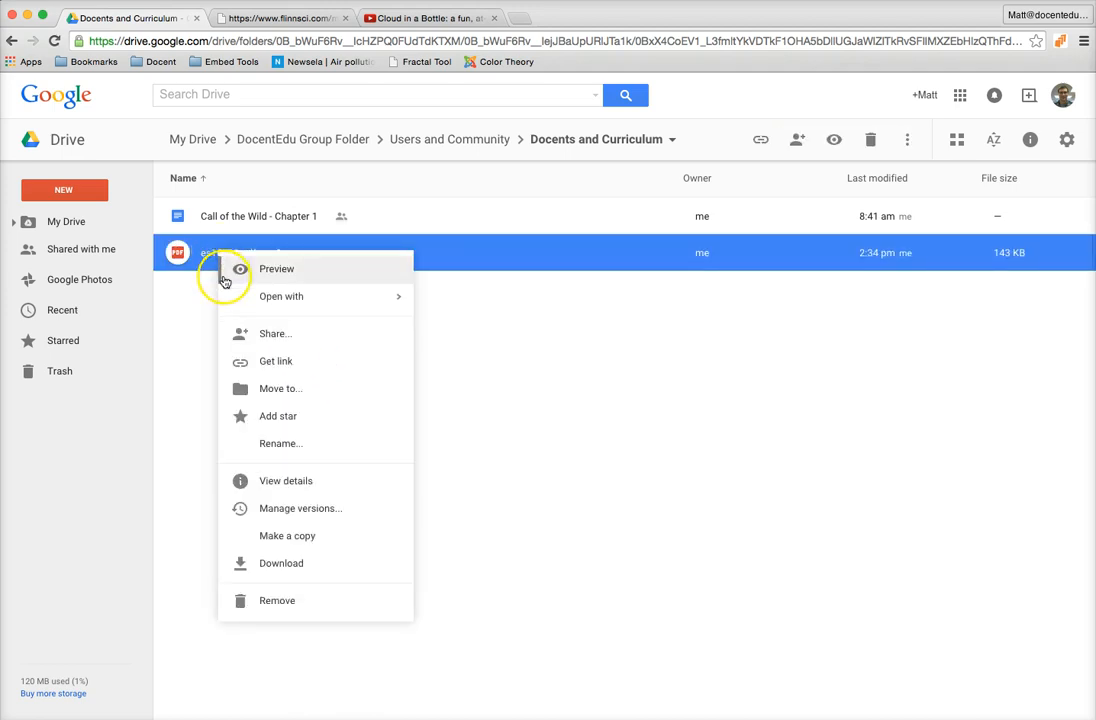
mouse_move(286, 298)
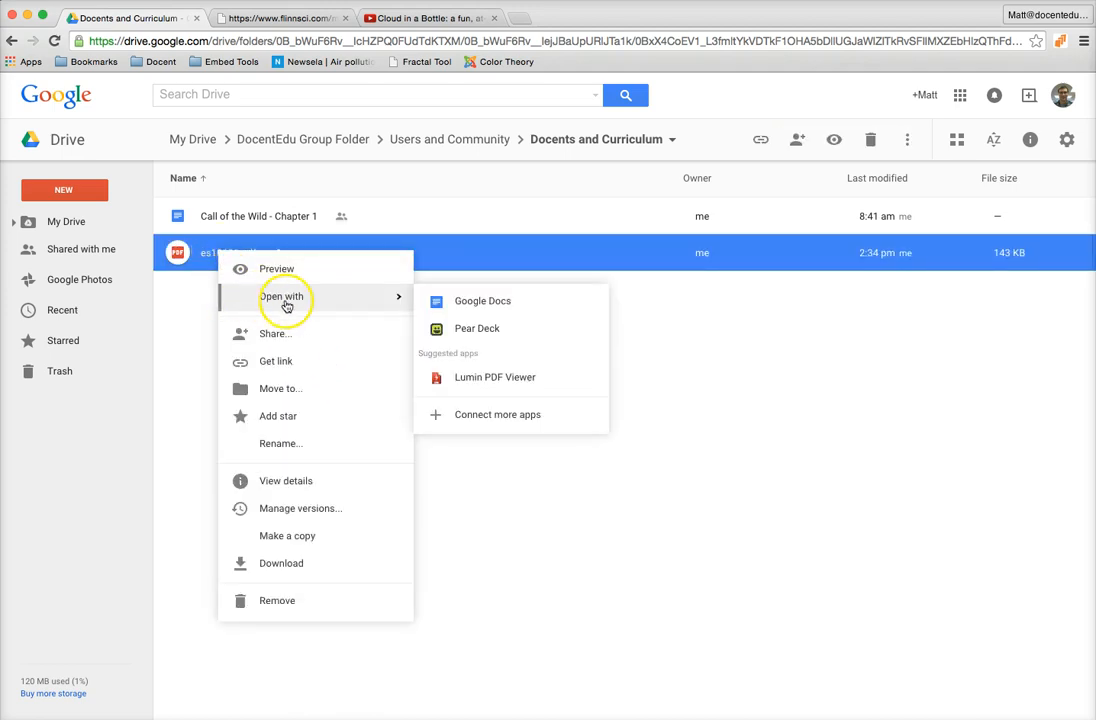
left_click(465, 304)
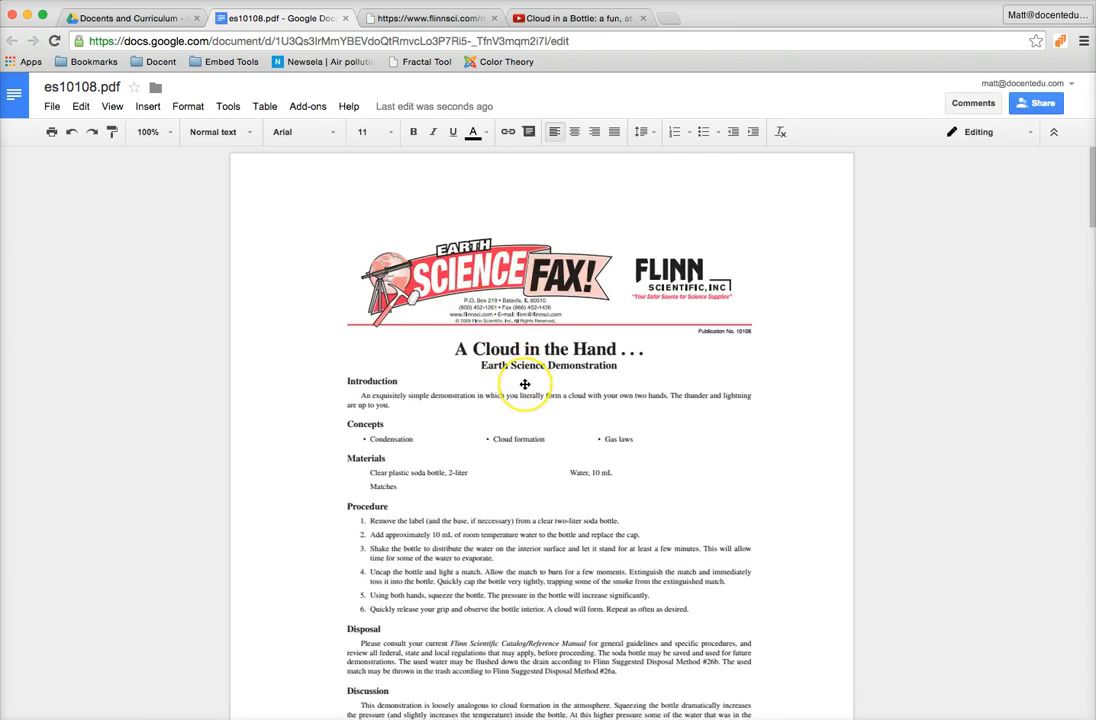
Examine the converted document, comparing the page image on the first page with the editable text that follows it.
scroll(522, 384, "down", 1)
scroll(524, 384, "down", 3)
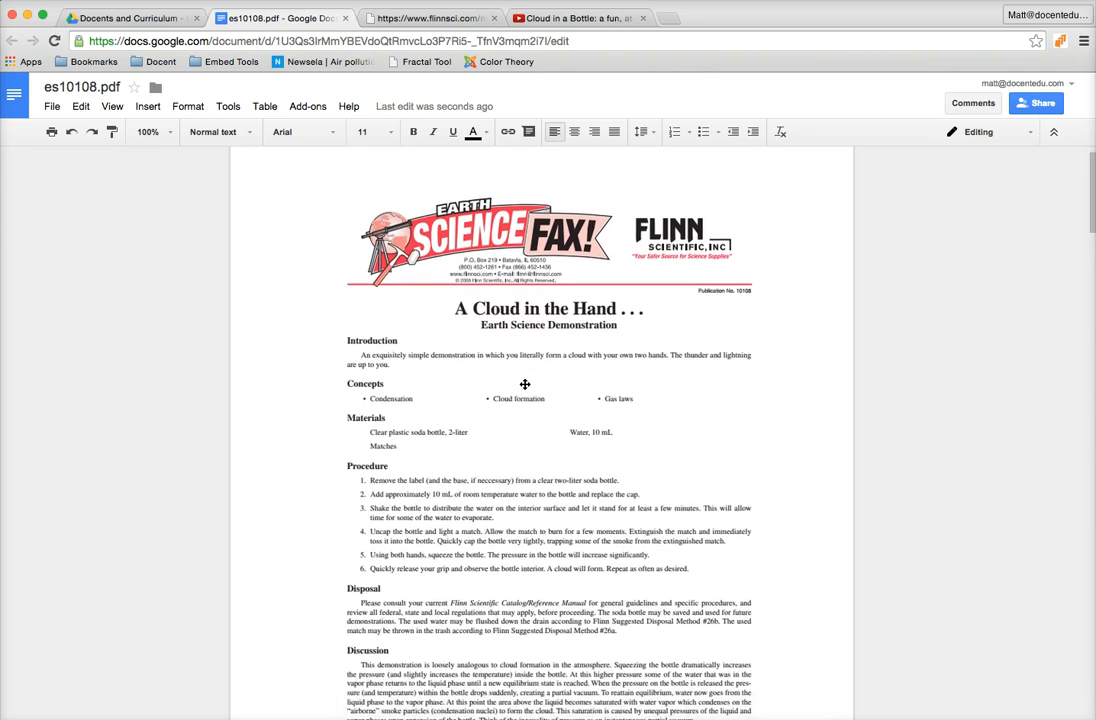
scroll(524, 384, "up", 1)
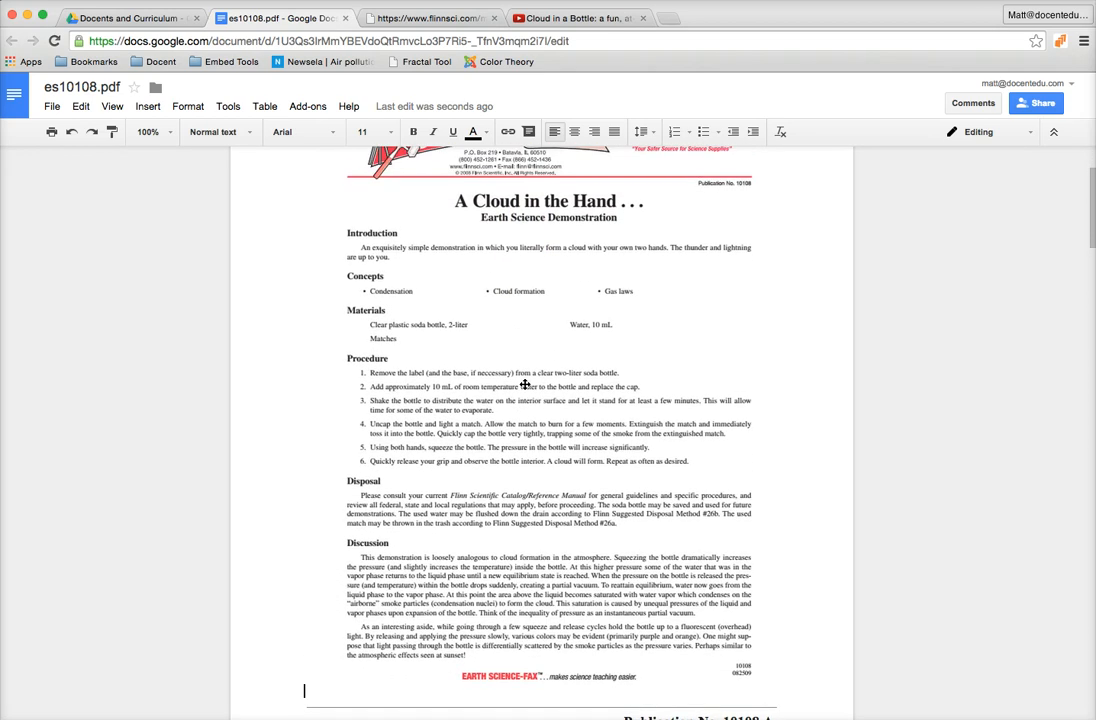
scroll(524, 384, "down", 1)
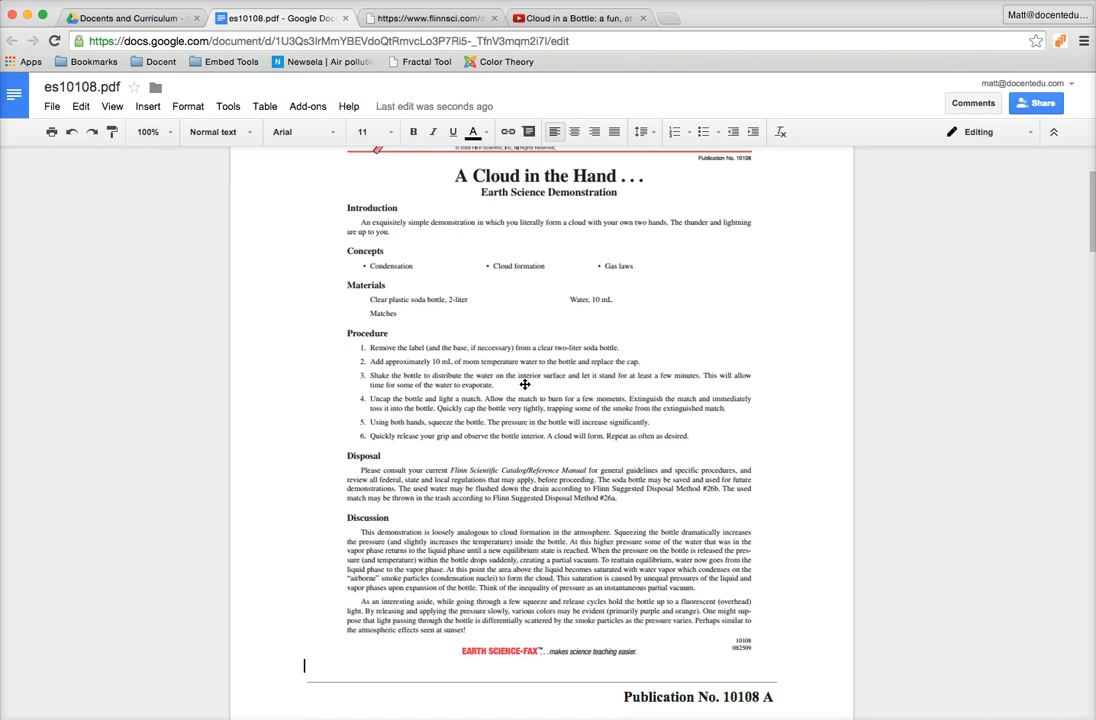
left_click(524, 384)
scroll(505, 445, "up", 3)
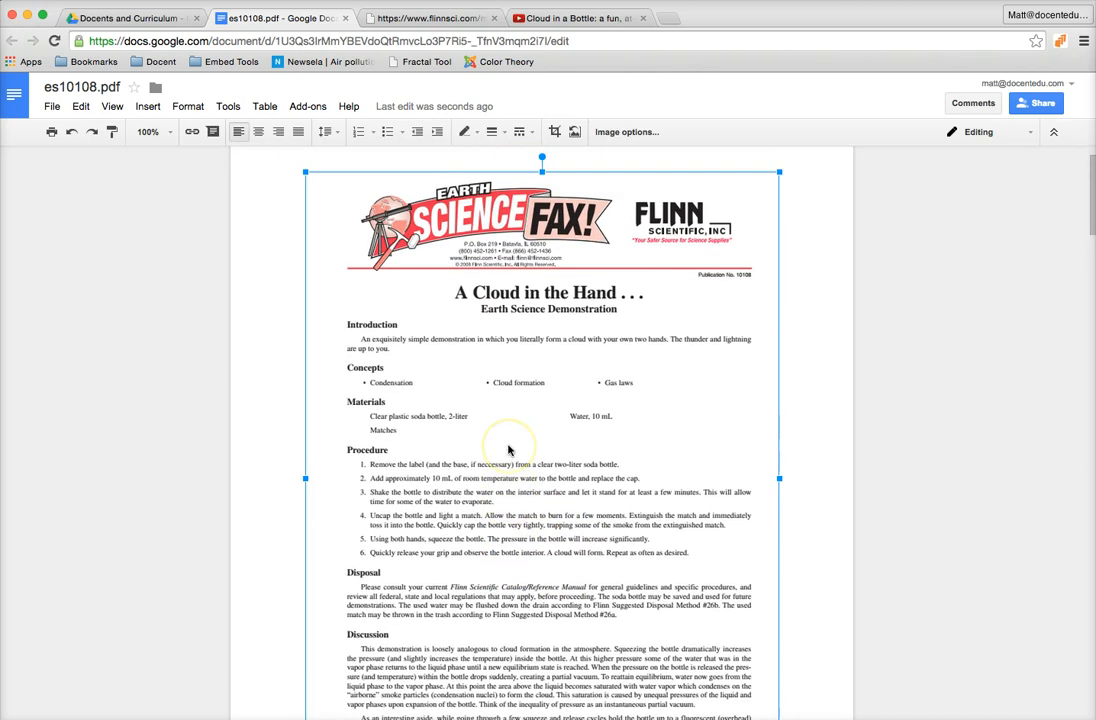
scroll(508, 450, "down", 10)
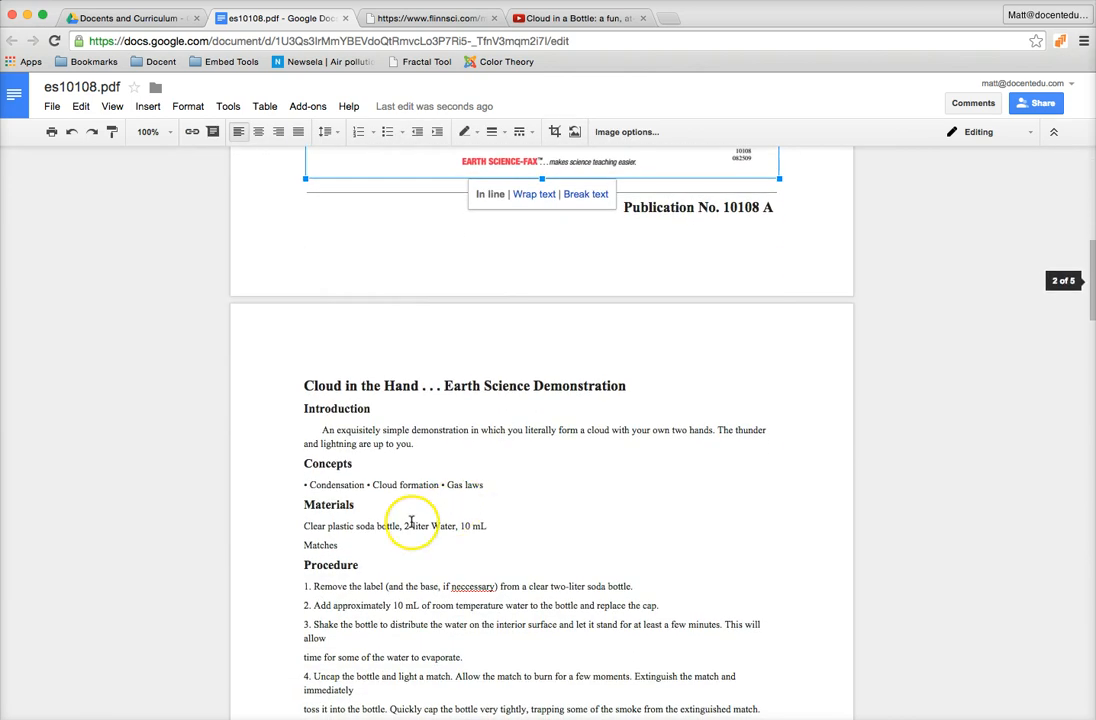
scroll(470, 357, "up", 8)
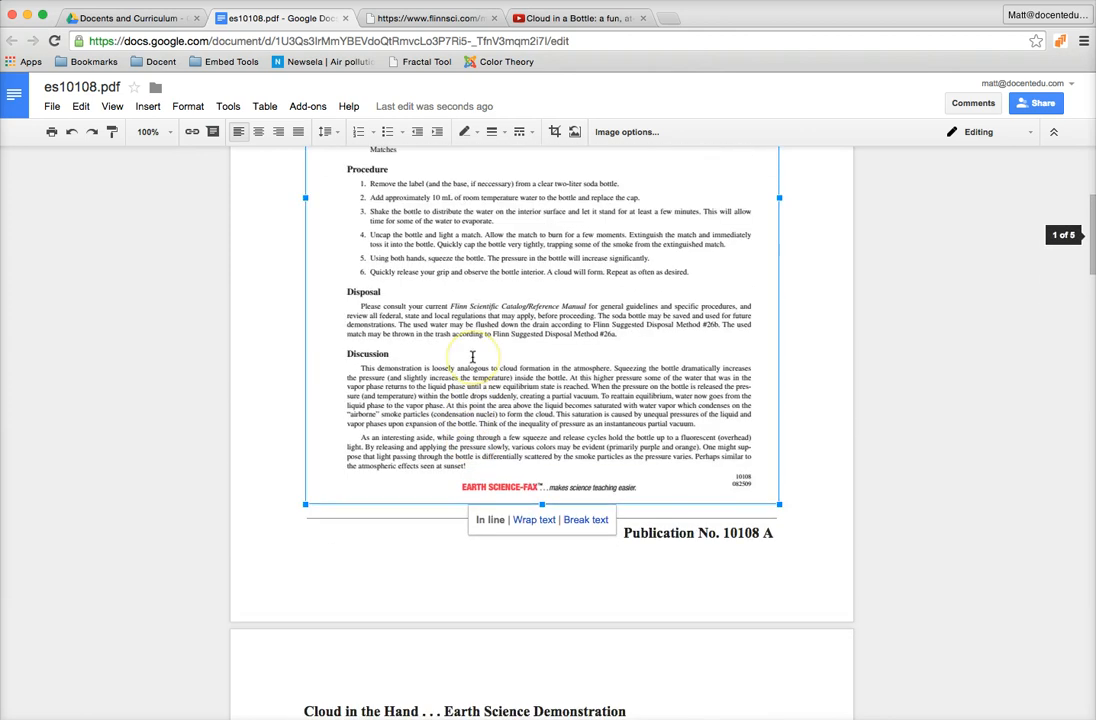
scroll(472, 357, "up", 4)
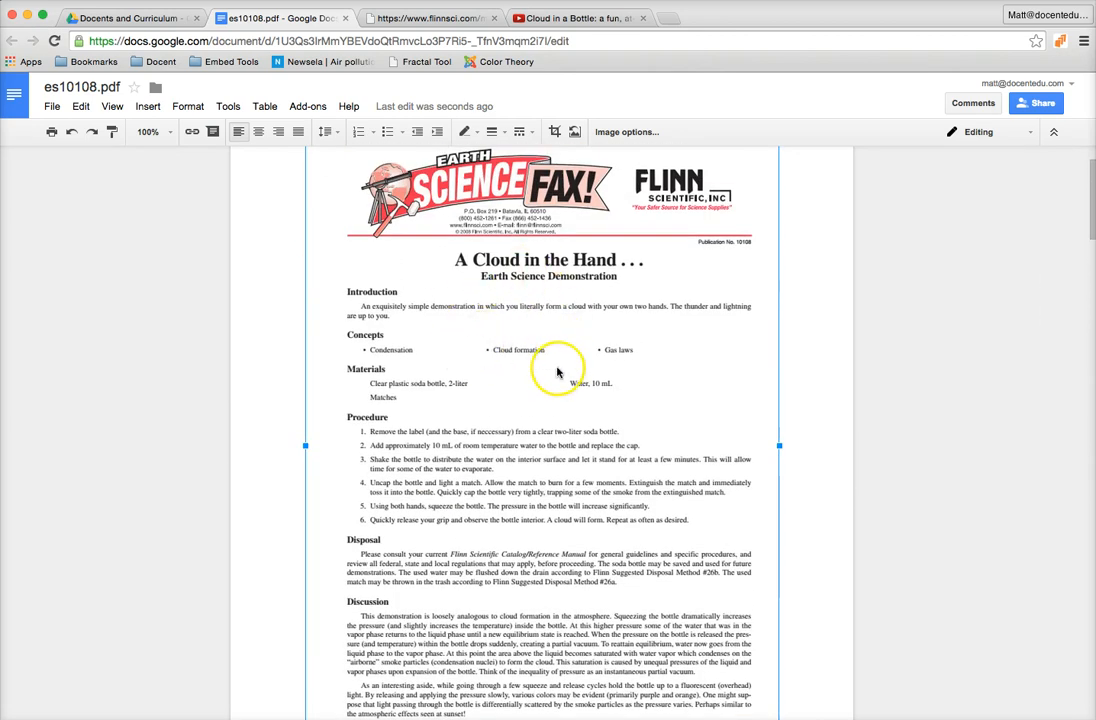
scroll(550, 425, "up", 3)
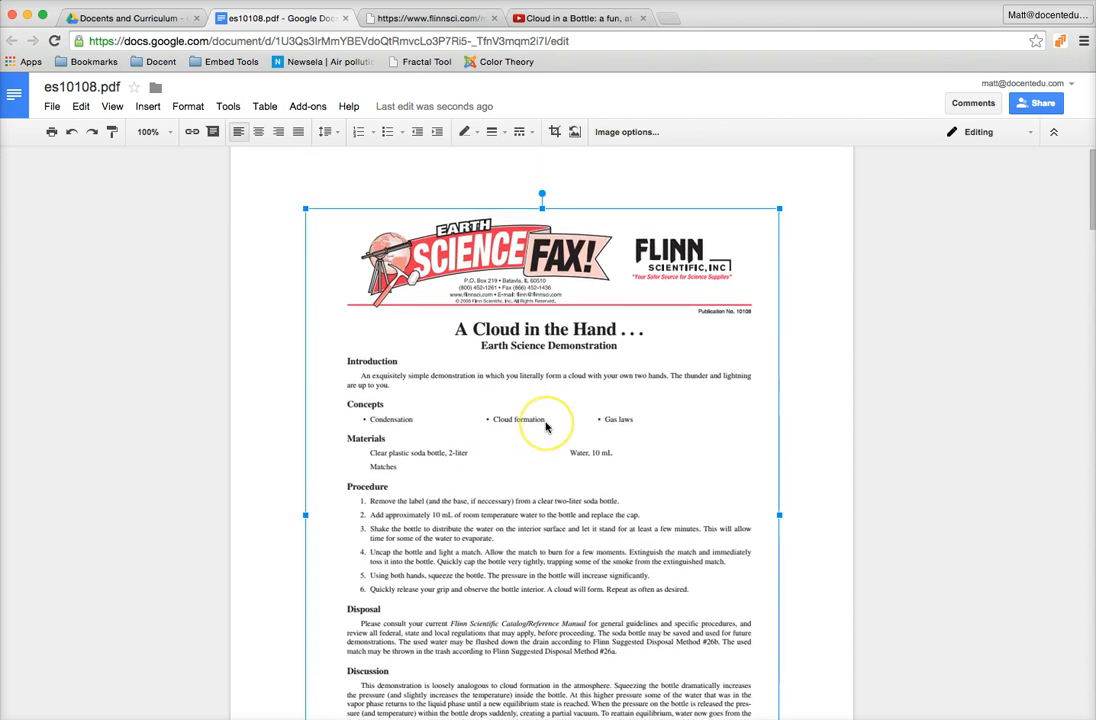
scroll(540, 400, "down", 4)
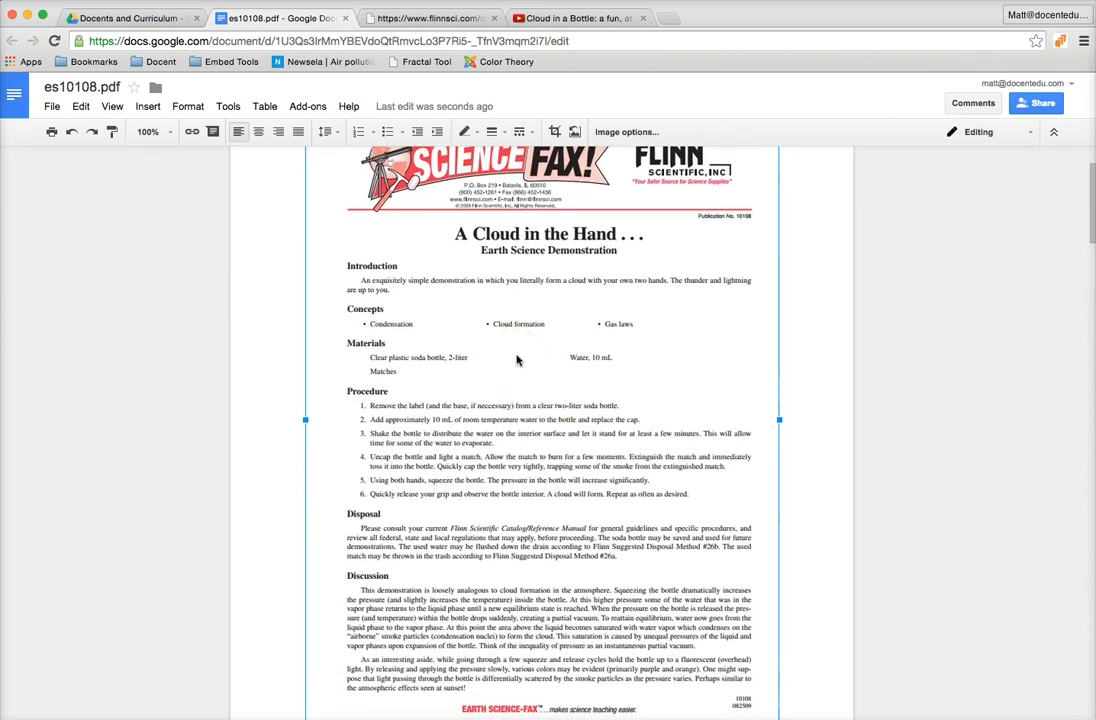
Crop the first page image from below so only the Earth Science Fax and Flinn Scientific header is kept.
double_click(517, 357)
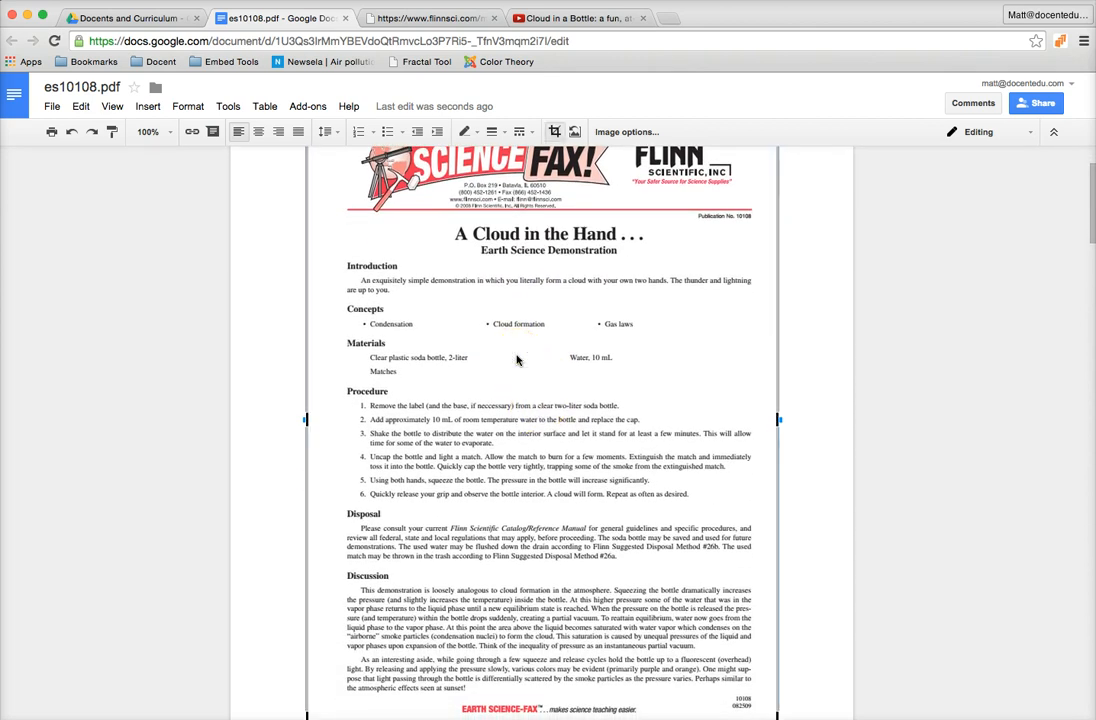
scroll(517, 359, "down", 5)
left_click_drag(545, 472, 550, 326)
scroll(549, 328, "up", 1)
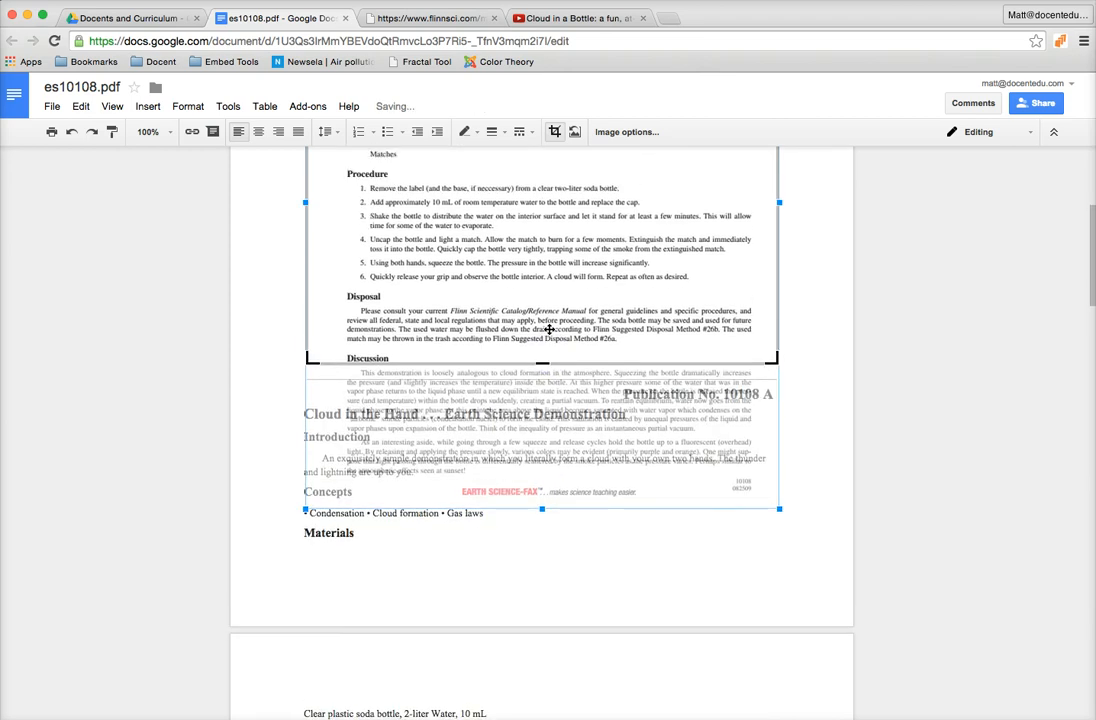
scroll(549, 329, "up", 1)
left_click_drag(541, 407, 528, 196)
scroll(528, 196, "up", 5)
left_click_drag(543, 494, 540, 342)
left_click(822, 330)
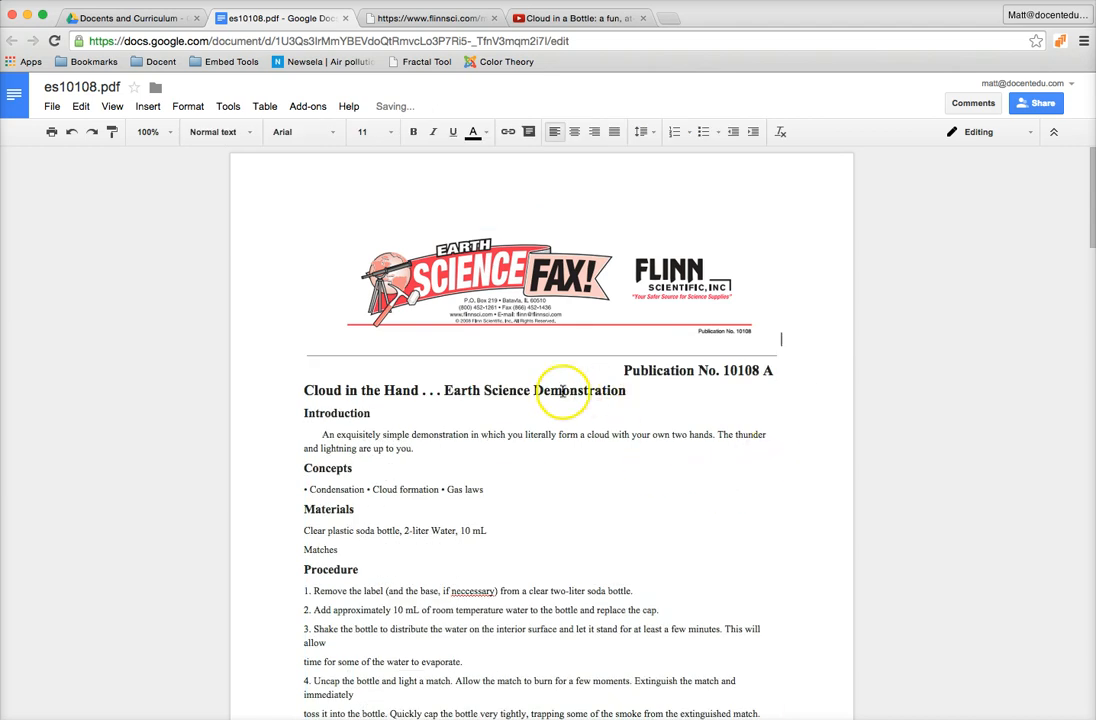
Delete the "Publication No. 10108 A" line above the Cloud in the Hand title.
left_click(350, 390)
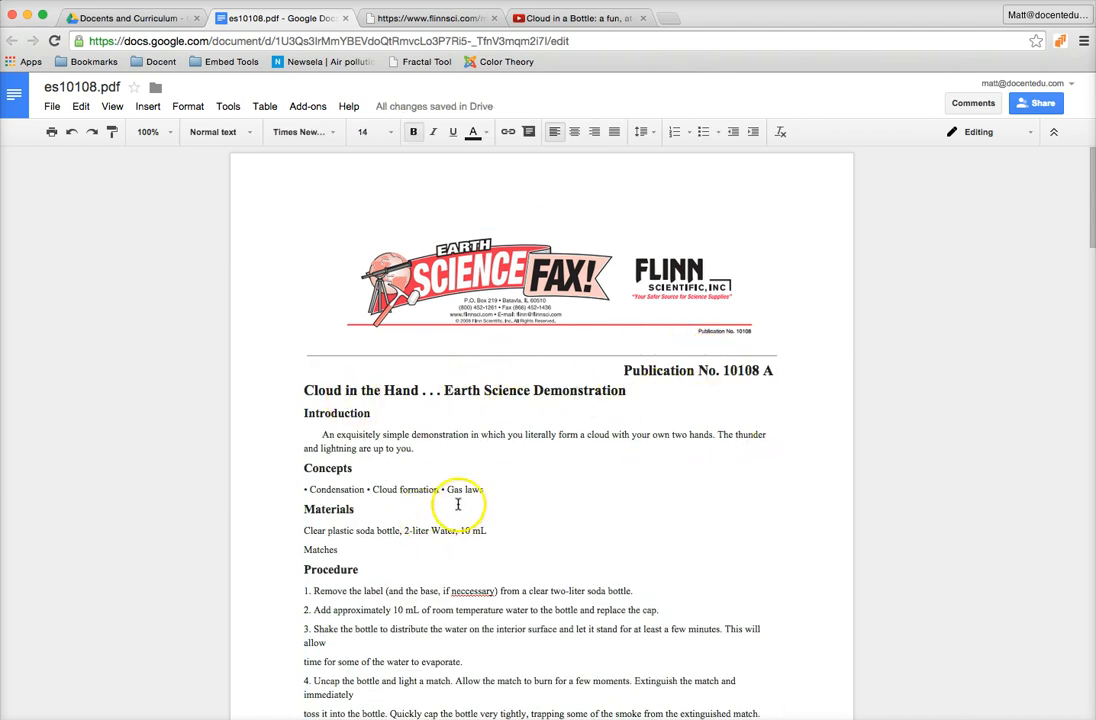
scroll(648, 472, "down", 2)
left_click_drag(773, 330, 534, 319)
key("BackSpace")
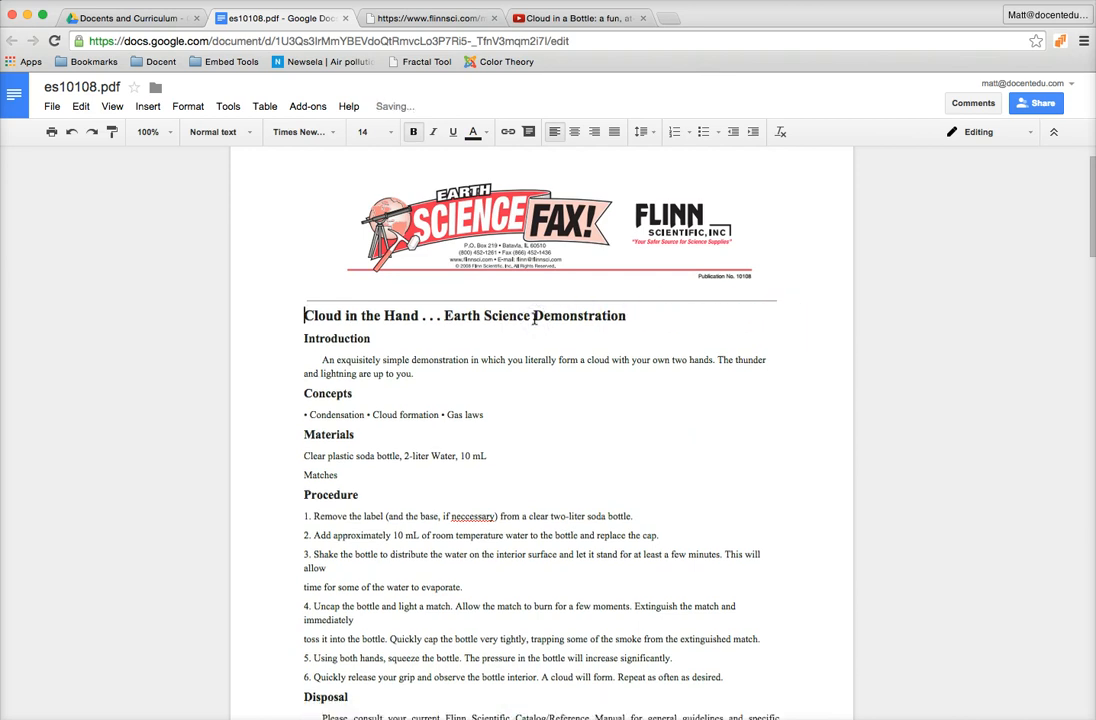
Delete the page image with the Acknowledgment section and apparatus kit table that follows the Discussion text.
scroll(560, 521, "down", 15)
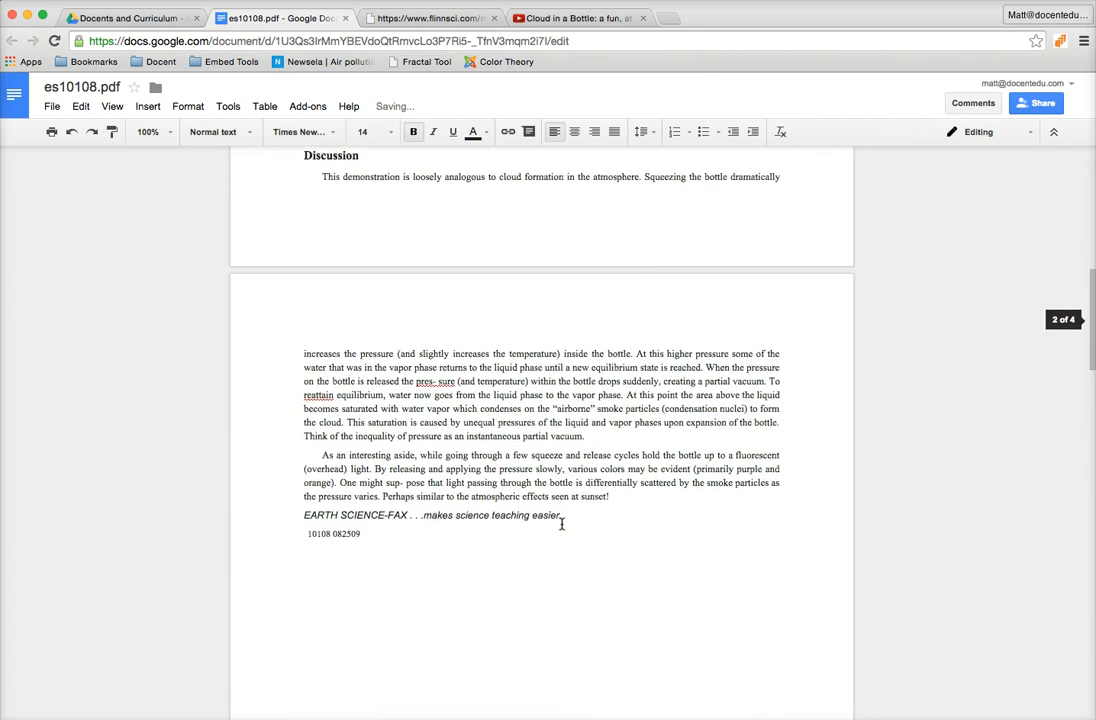
scroll(560, 516, "up", 3)
left_click(577, 448)
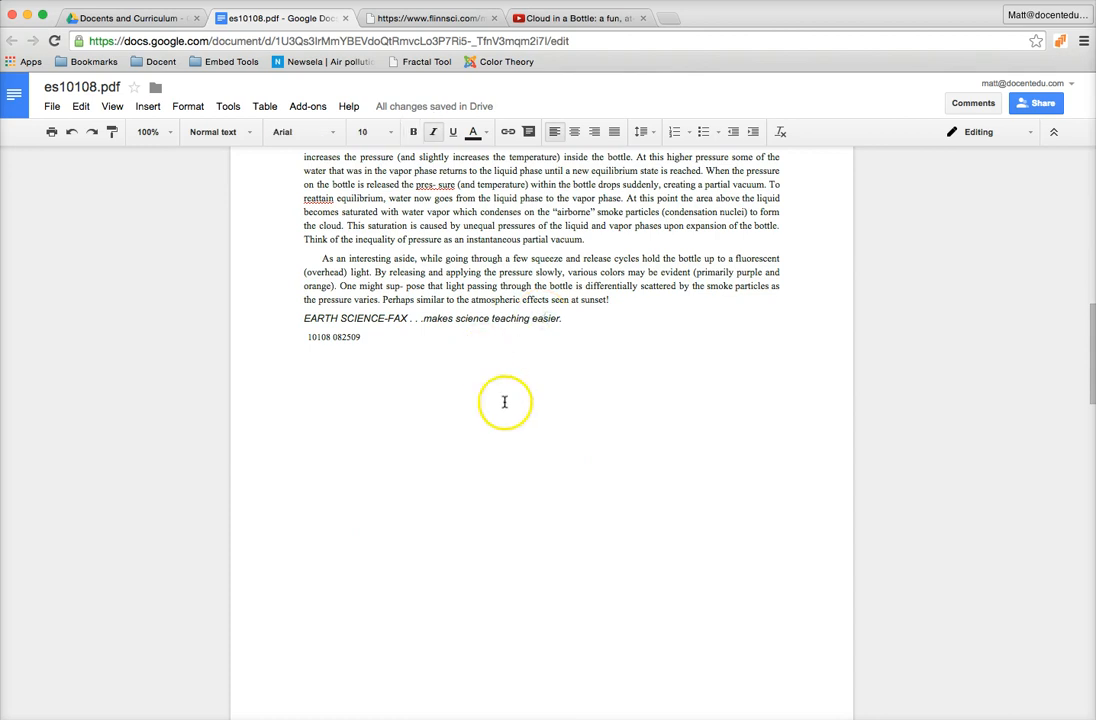
scroll(560, 399, "down", 3)
scroll(512, 421, "down", 3)
left_click(504, 501)
scroll(462, 499, "down", 2)
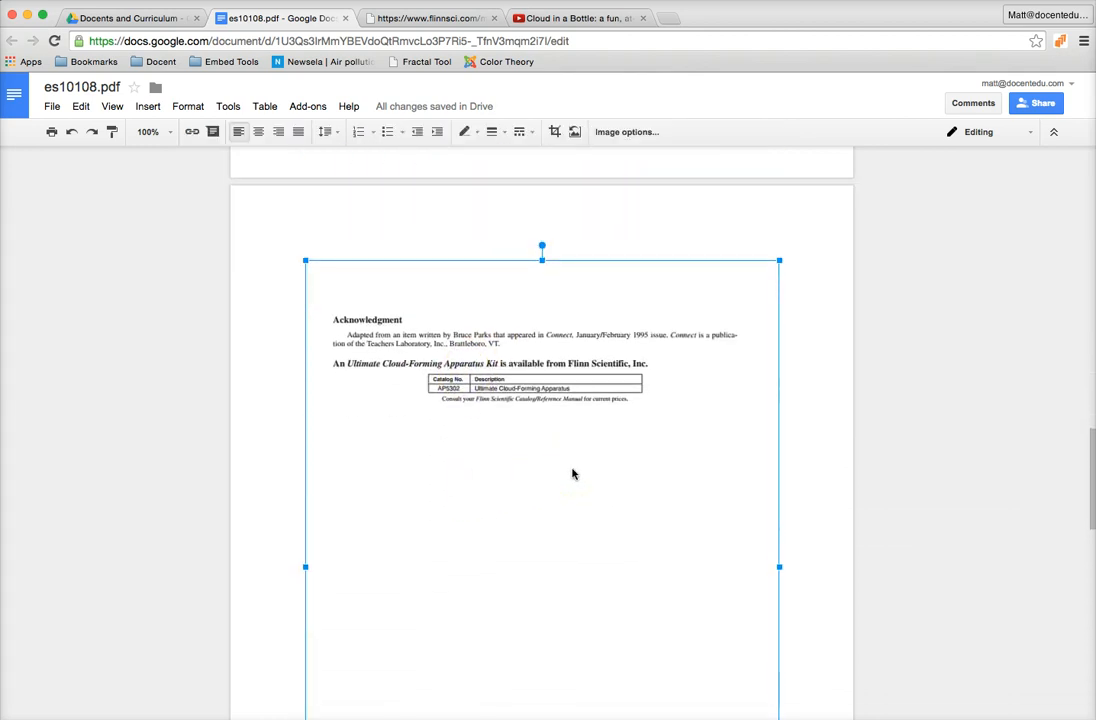
key("Delete")
left_click(572, 399)
Publish the cleaned-up document to the web as a link and confirm the publication.
scroll(572, 401, "up", 3)
scroll(572, 401, "up", 10)
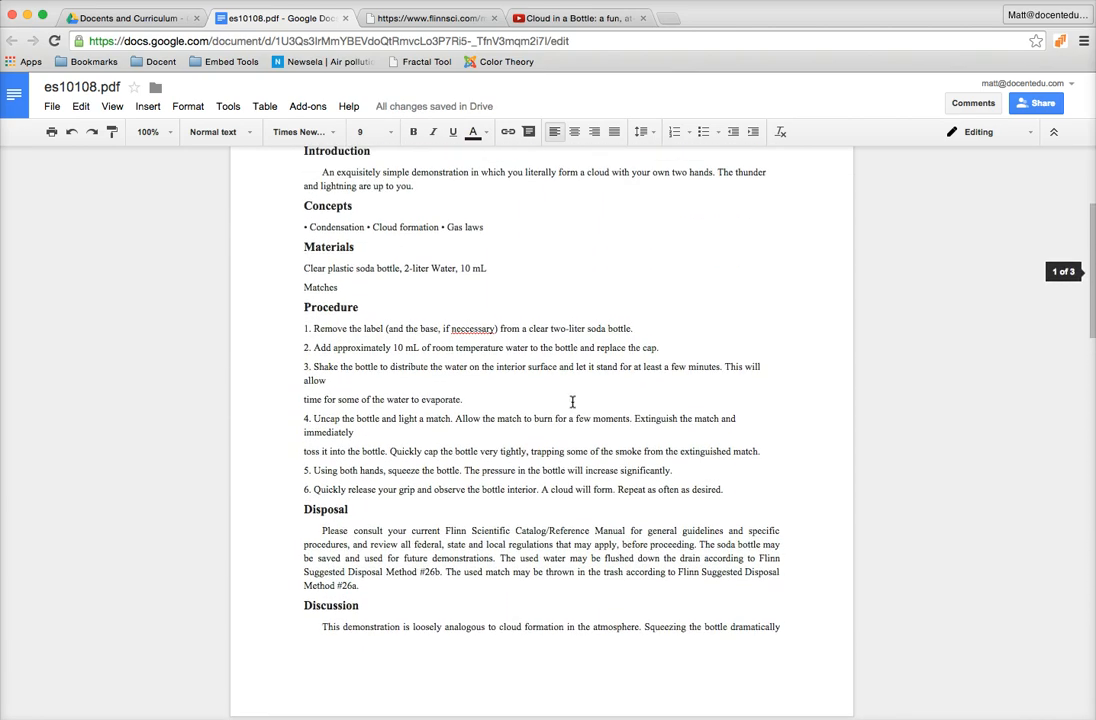
scroll(574, 400, "up", 2)
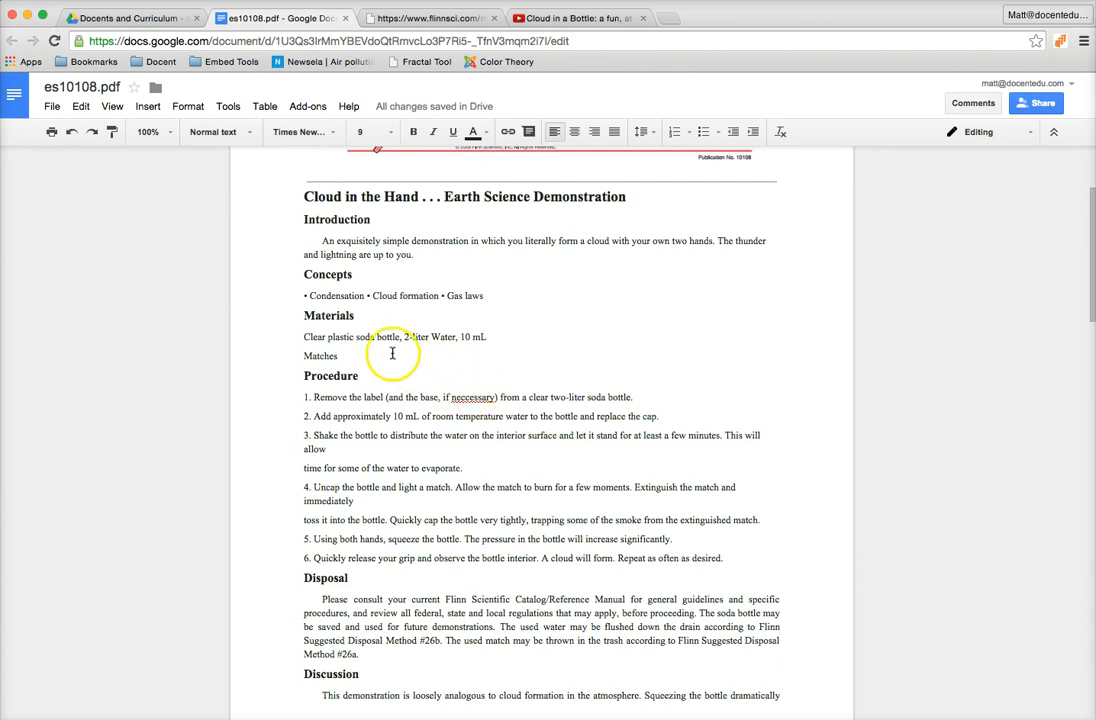
scroll(521, 353, "up", 4)
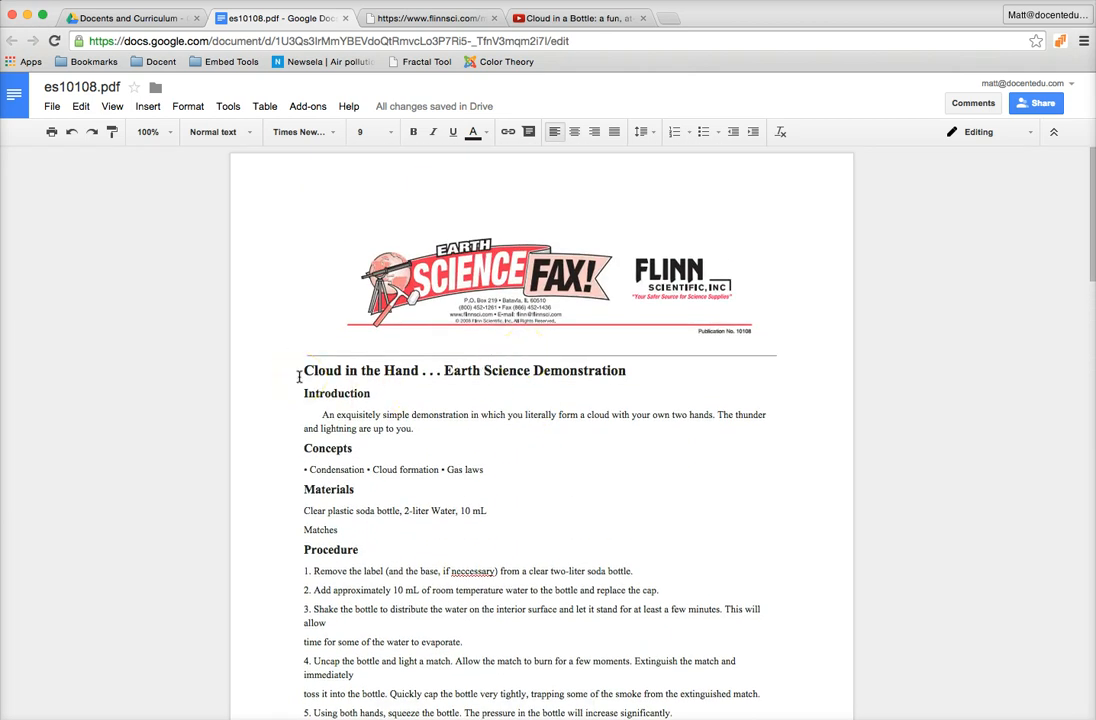
left_click(51, 108)
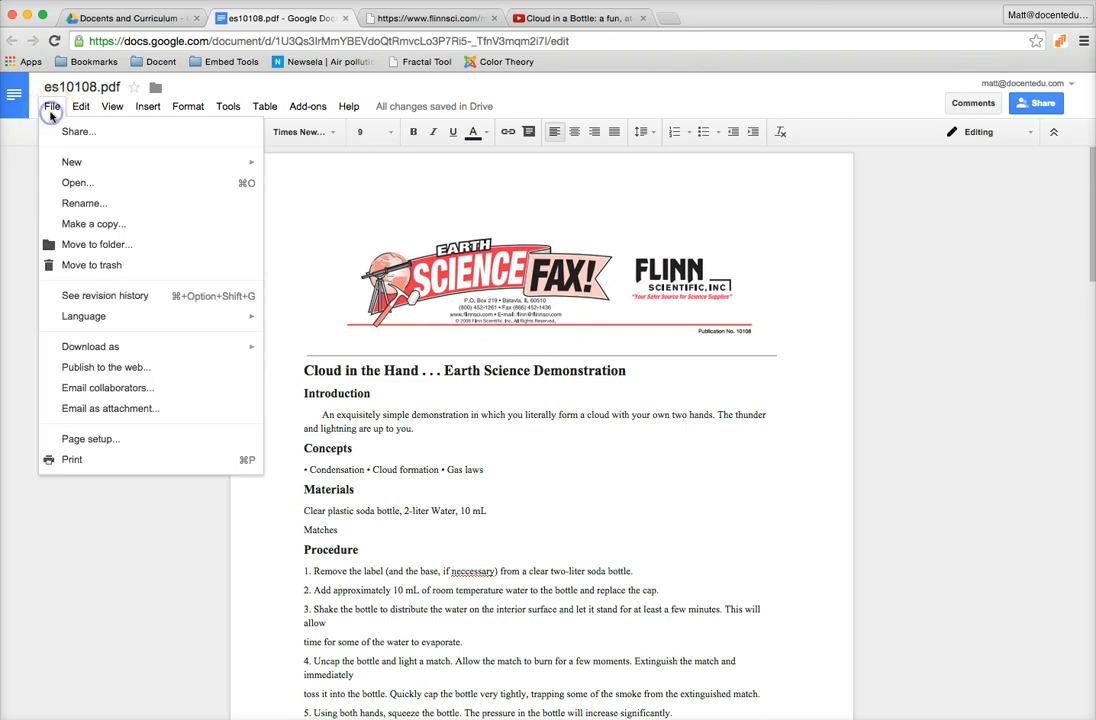
left_click(125, 370)
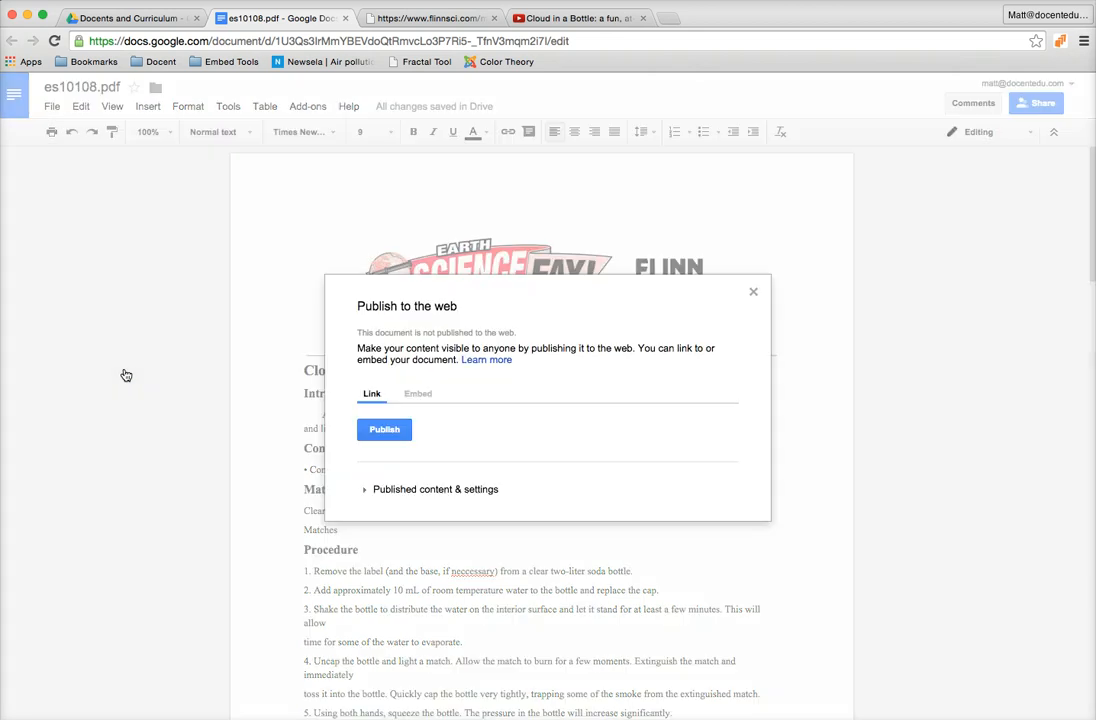
left_click(397, 431)
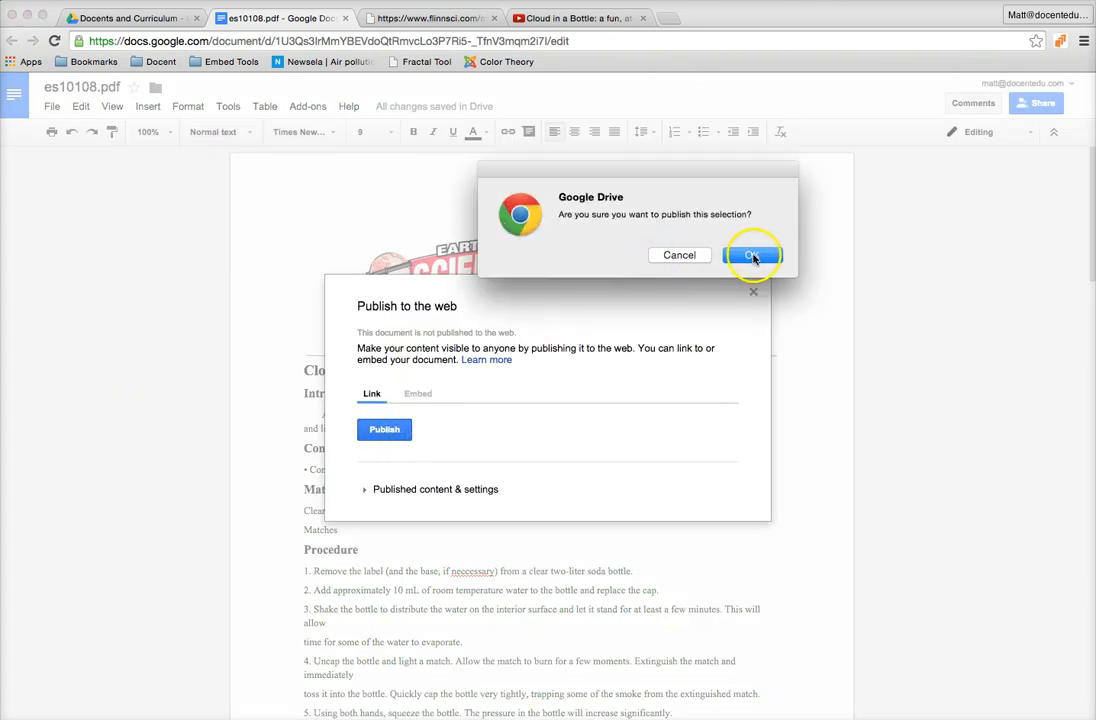
left_click(754, 257)
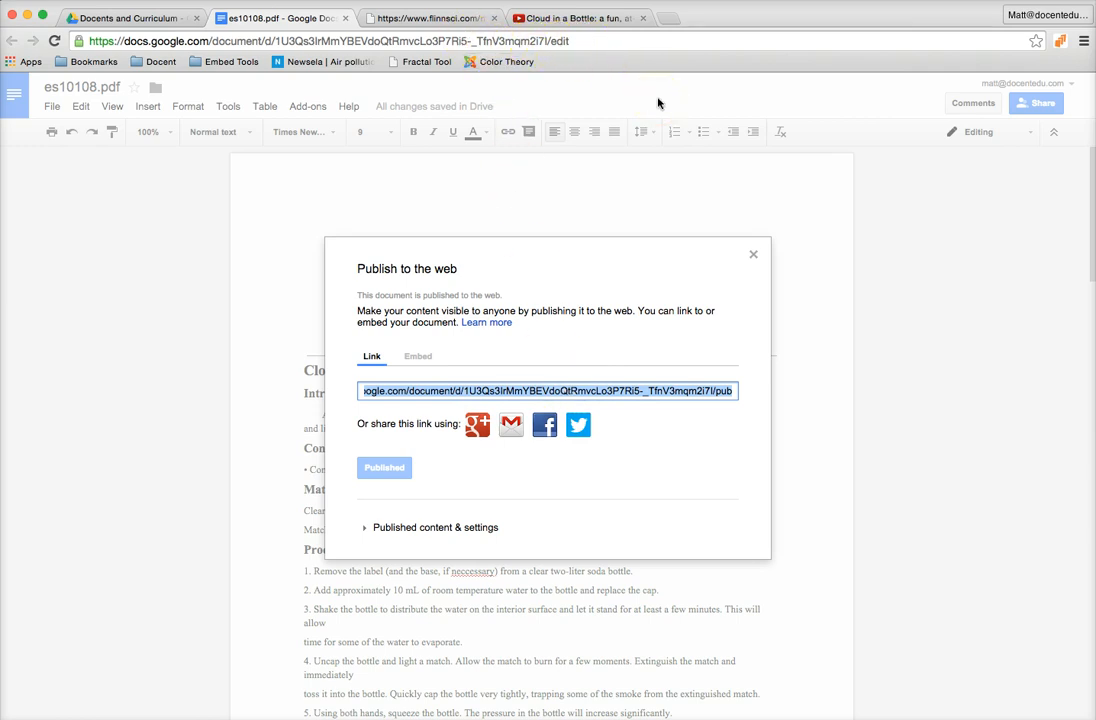
Open the document's published link in a new browser tab and turn on the Docent toolbar extension for that page.
key("super+t")
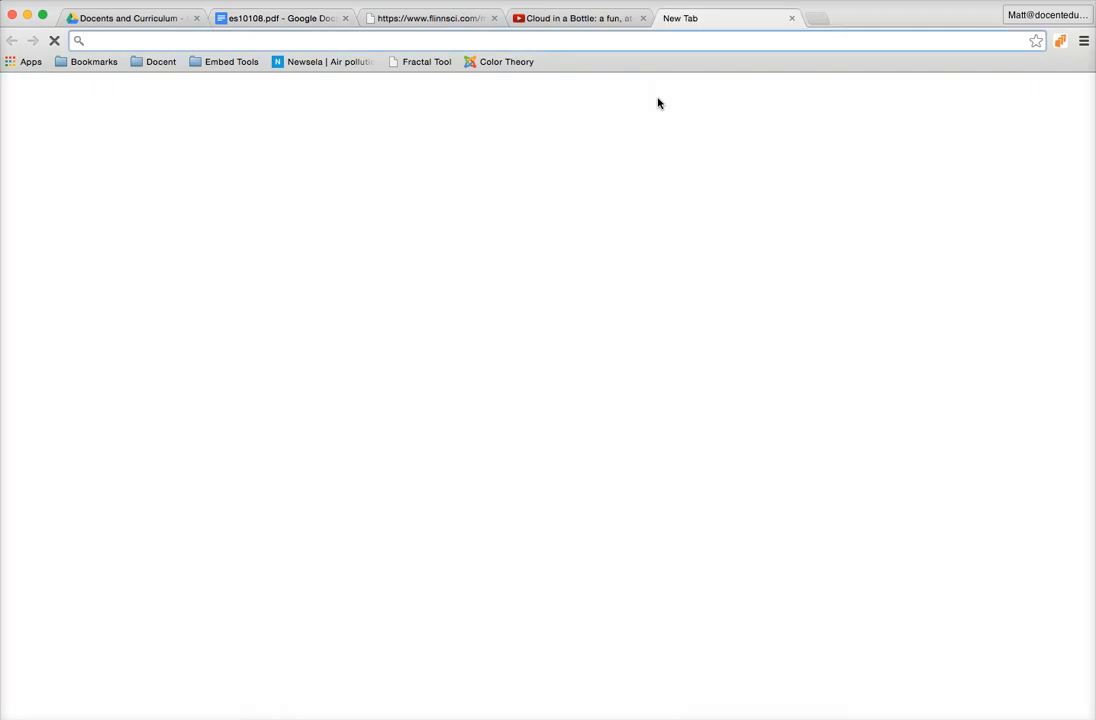
type("https://docs.google.com/document/d/1U3Qs3lrMmYBEVdoQtRmvcLo3P7Ri5-_TfnV3mqm2i7I/pub")
key("Return")
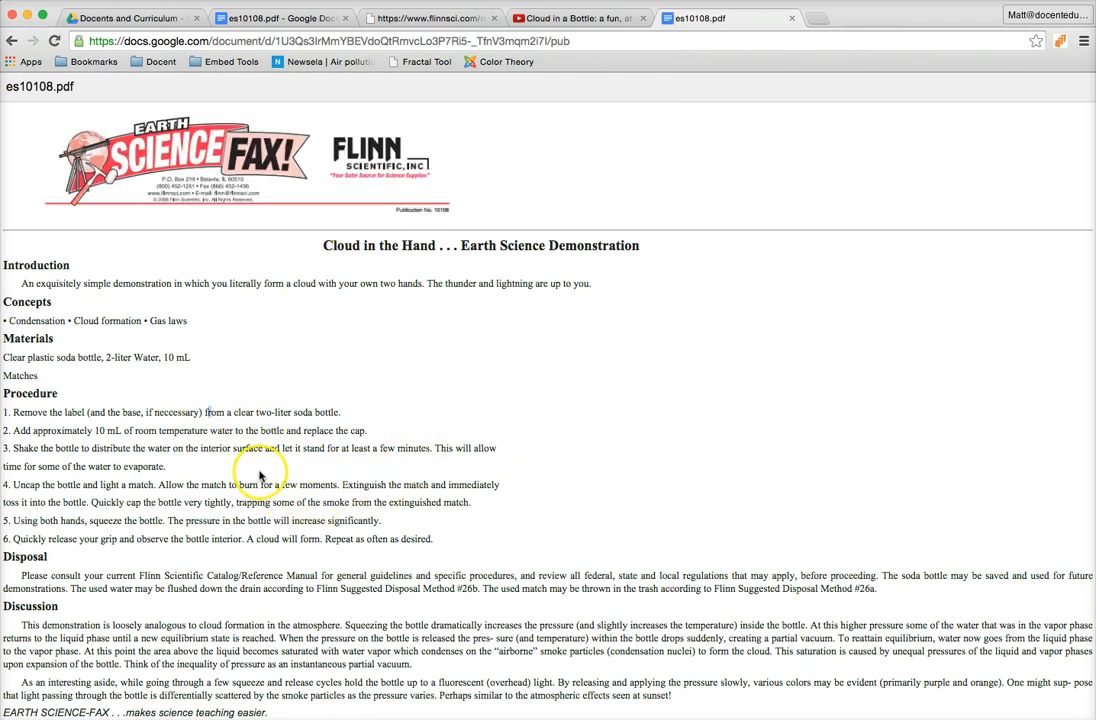
left_click(1060, 44)
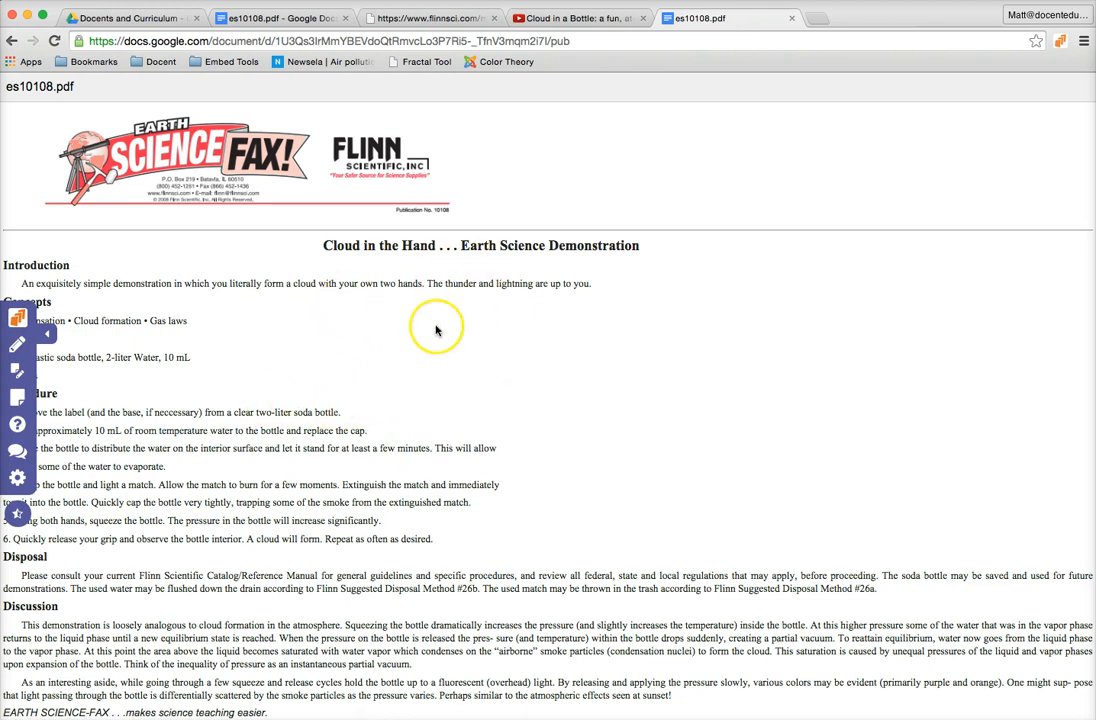
scroll(440, 326, "down", 4)
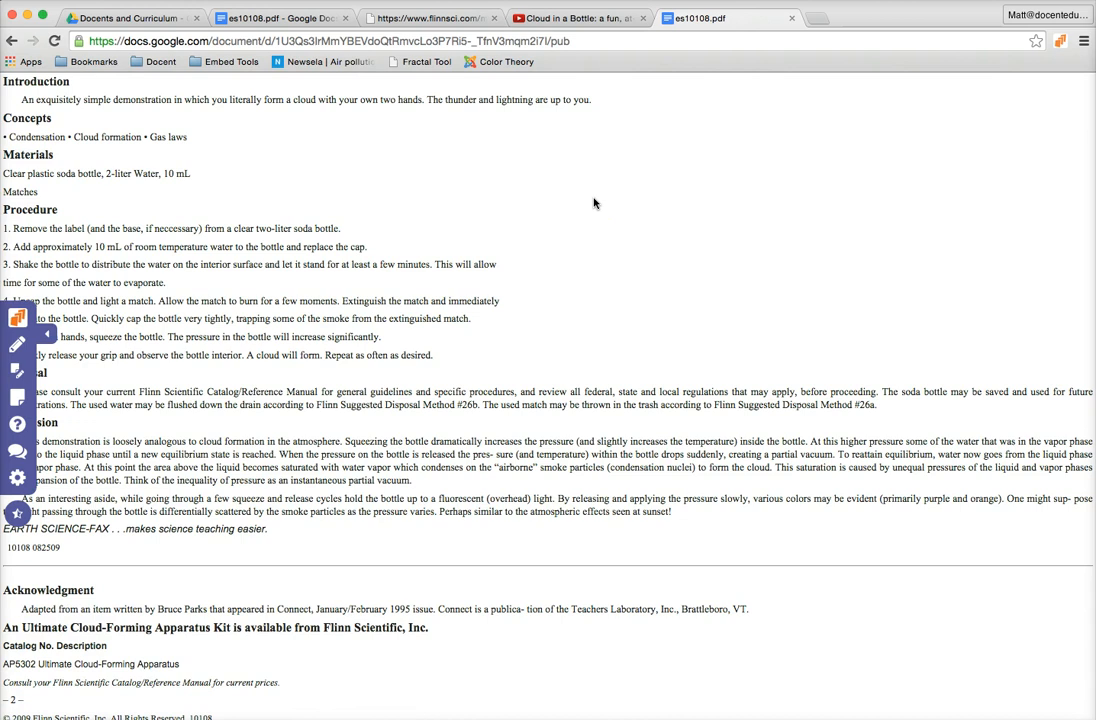
Copy the Cloud in a Bottle YouTube video's address and embed it as a Docent sticky note below the Procedure heading on the published page.
left_click(582, 20)
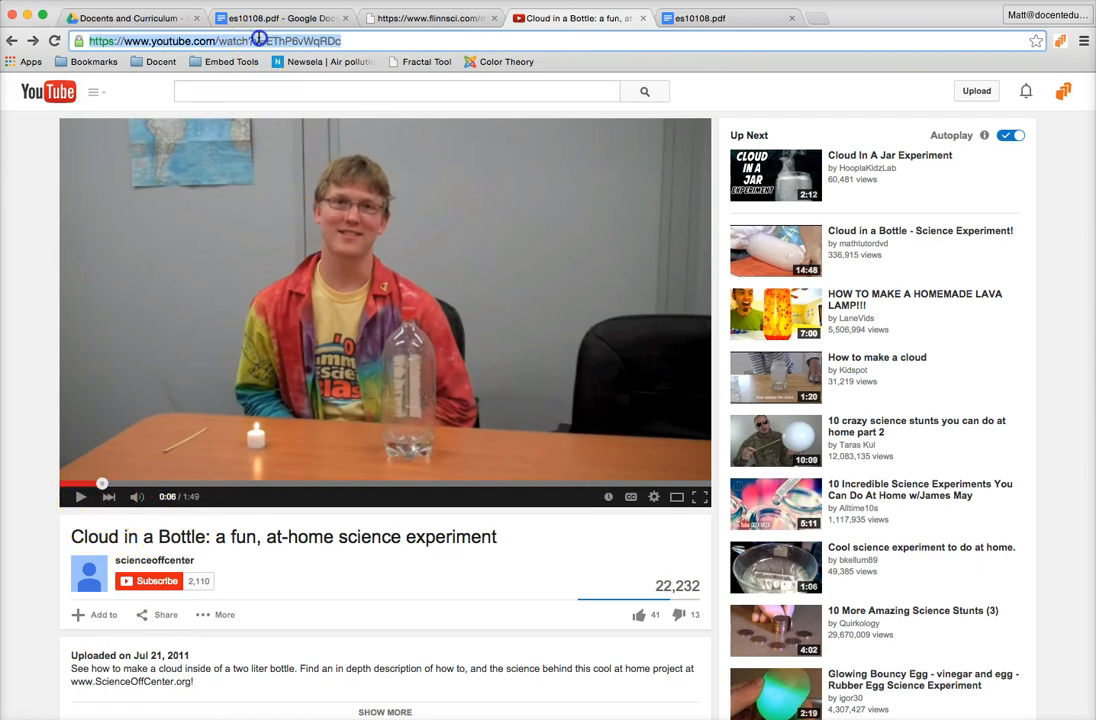
left_click(416, 18)
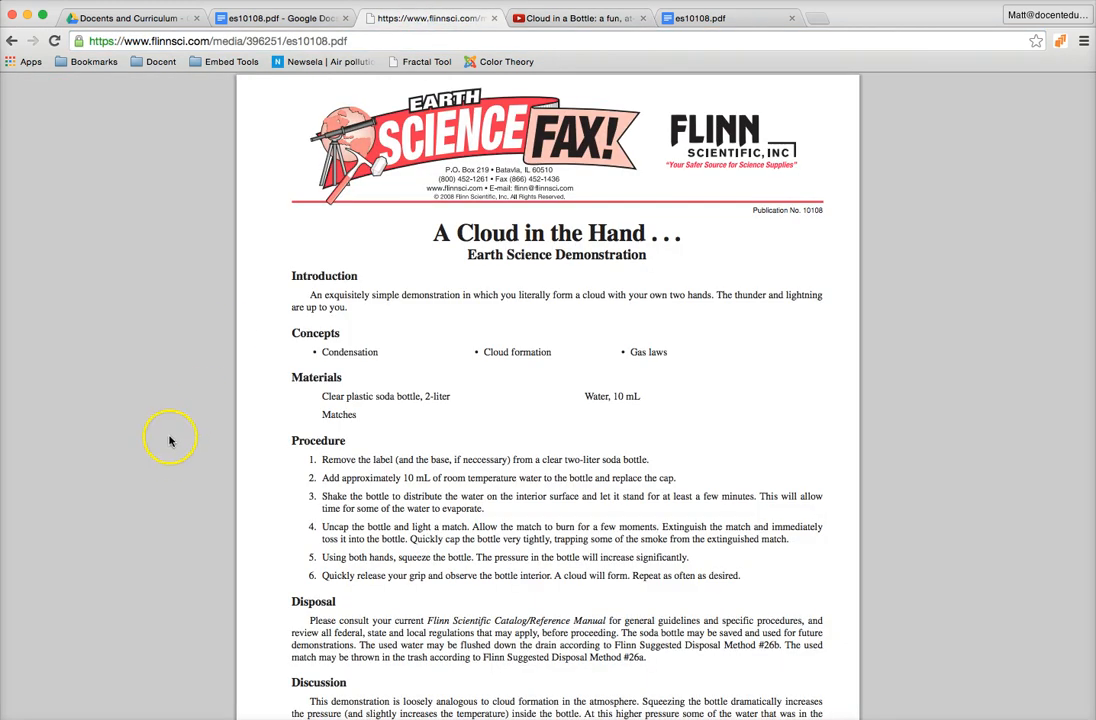
left_click(267, 20)
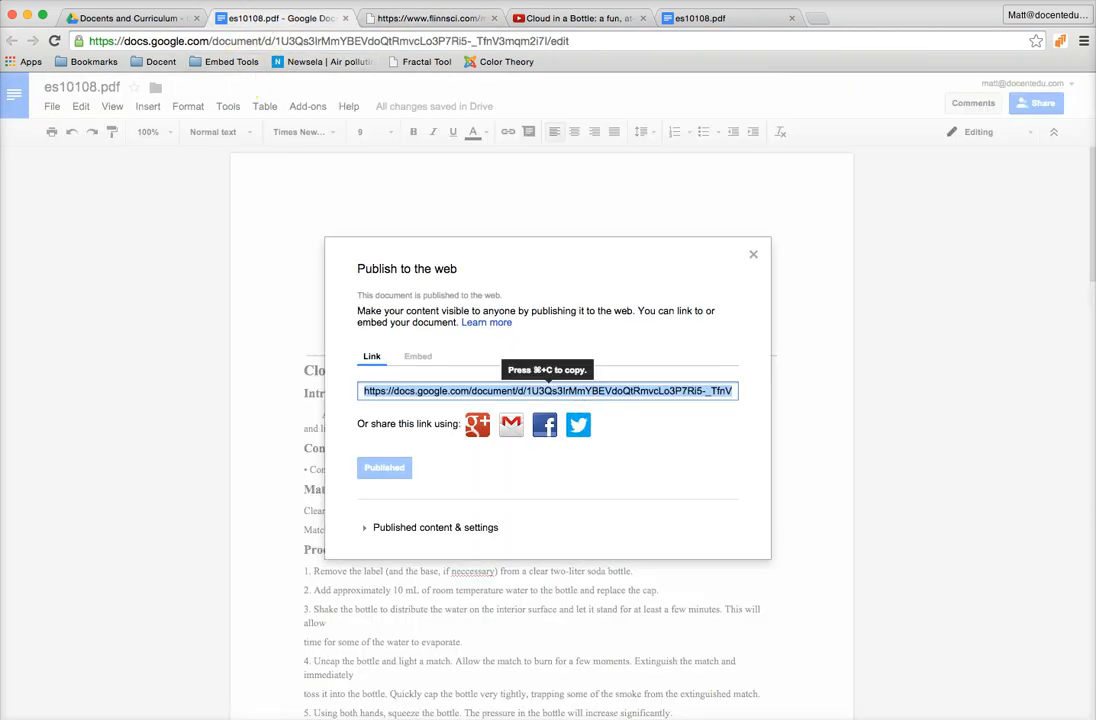
left_click(719, 20)
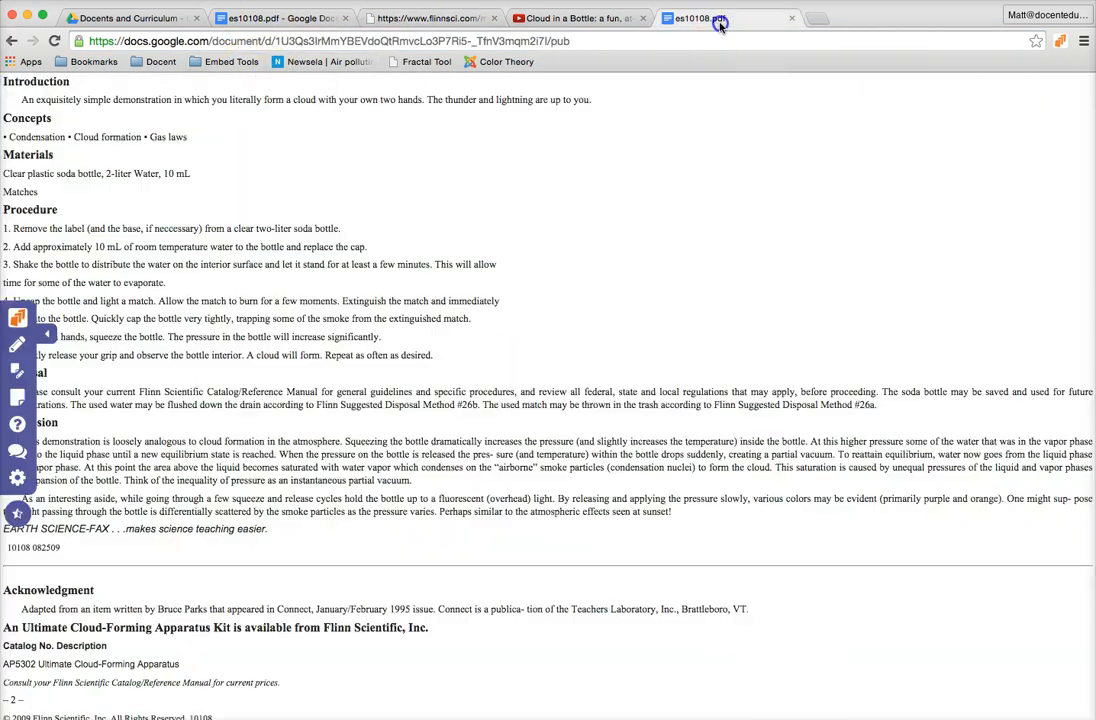
left_click(17, 396)
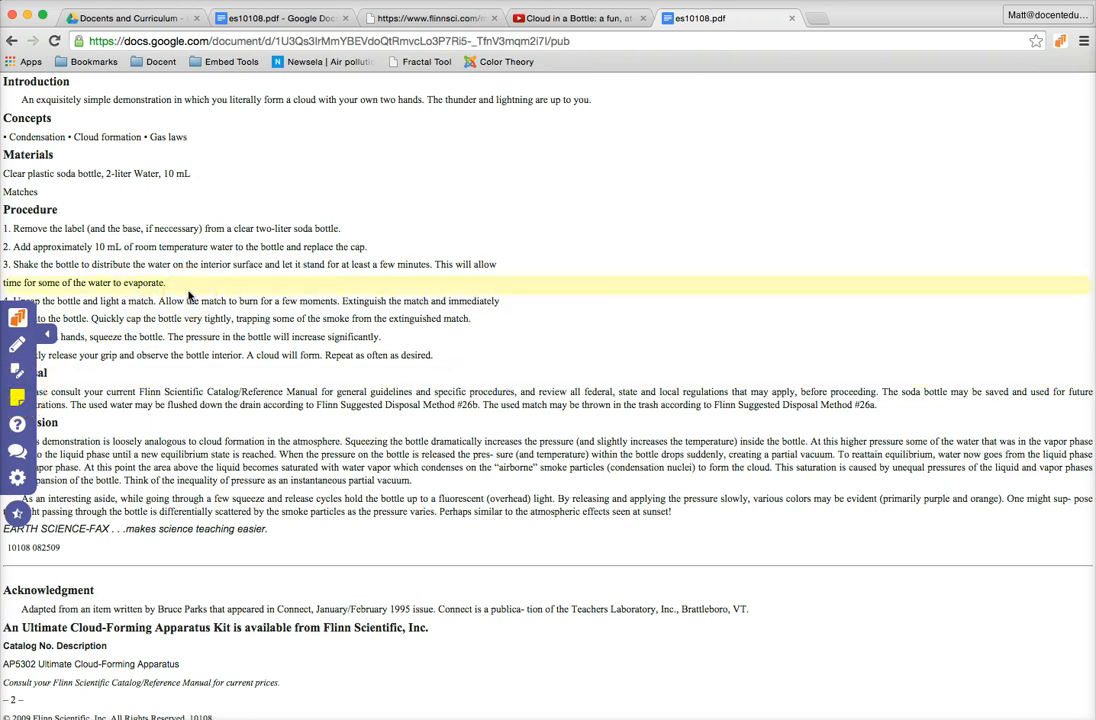
scroll(208, 381, "down", 1)
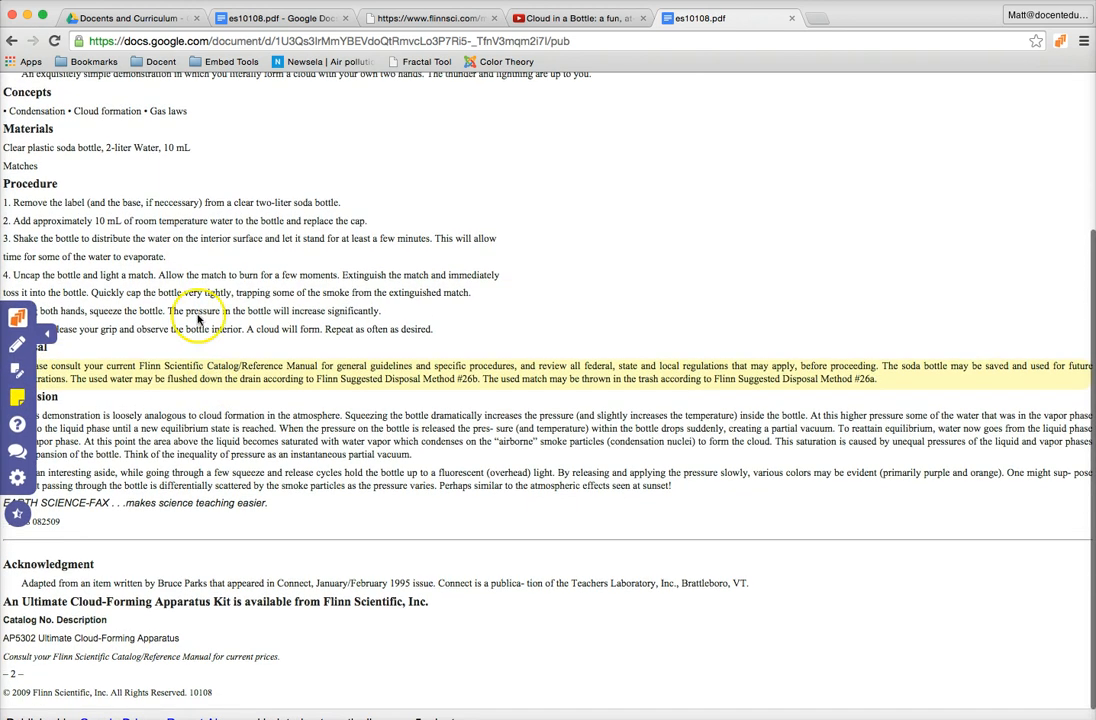
left_click(156, 186)
key("super+v")
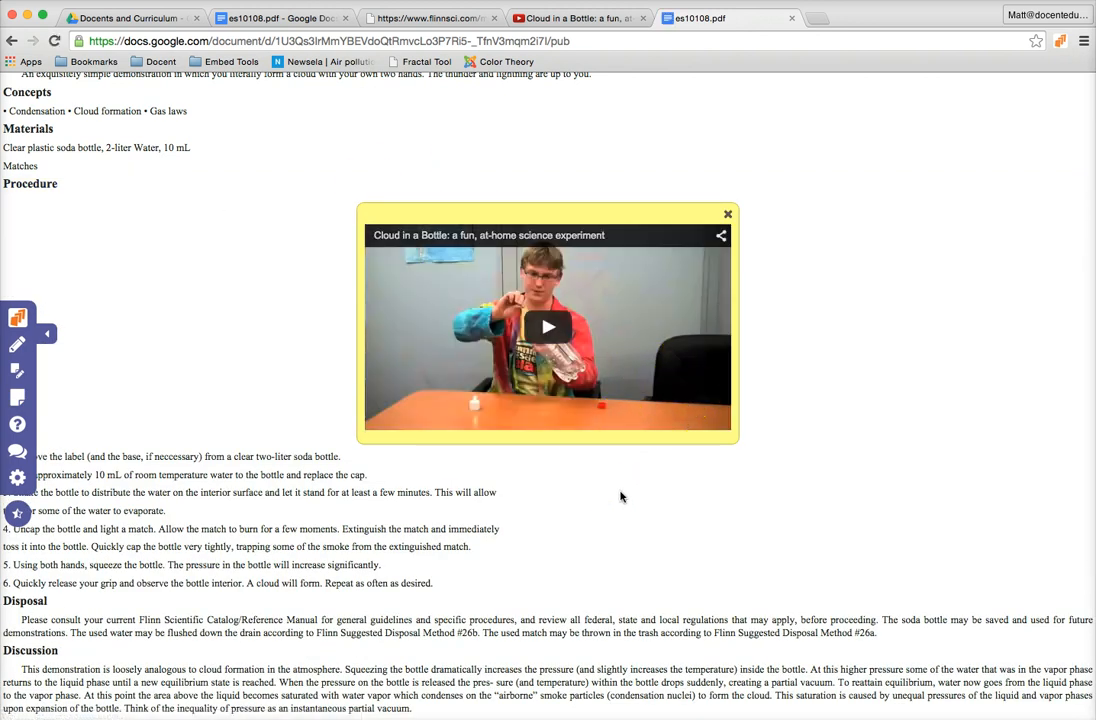
Close the Publish to the web dialog in the source document and return to the published page.
left_click(277, 19)
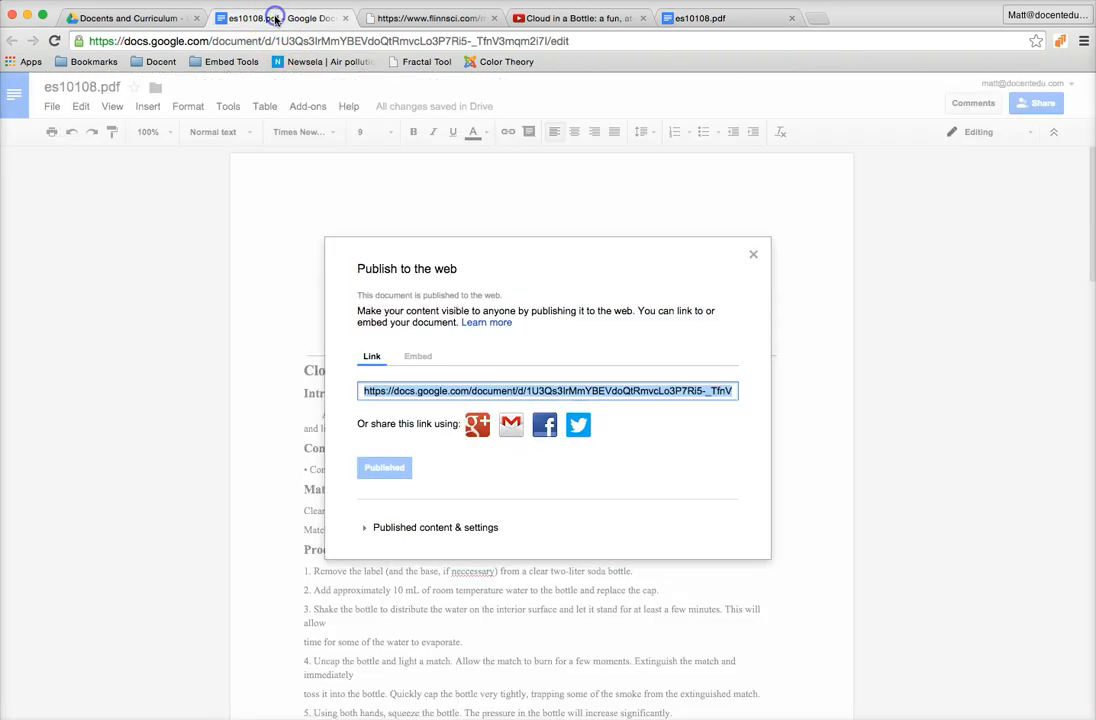
left_click(754, 258)
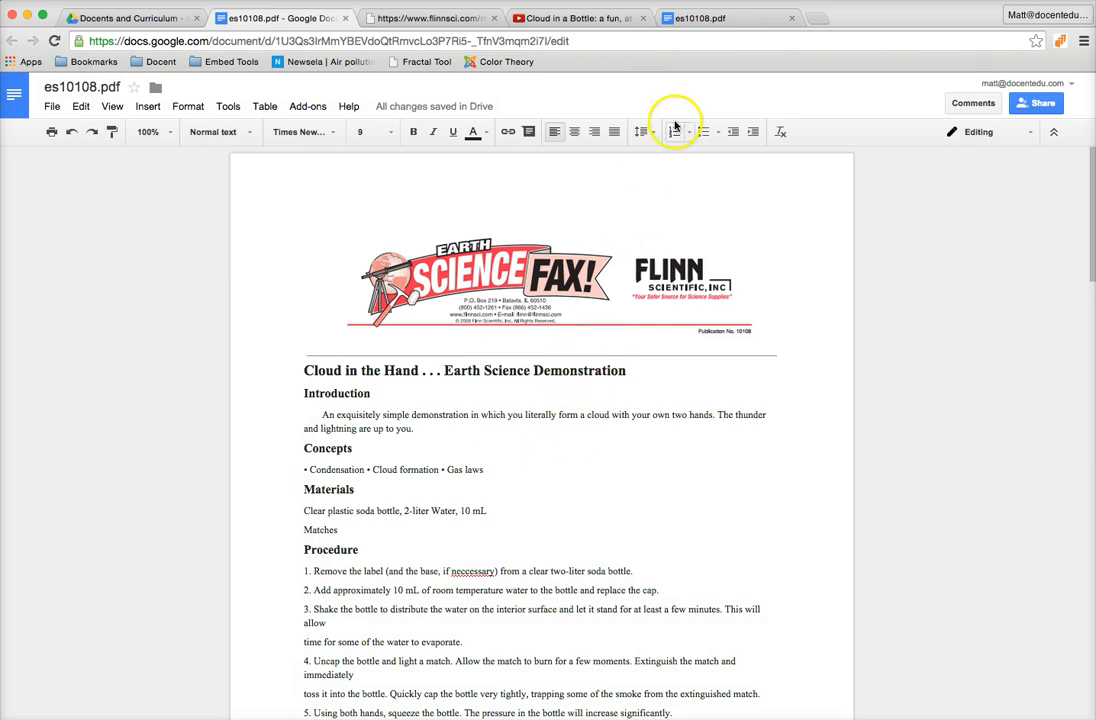
left_click(712, 18)
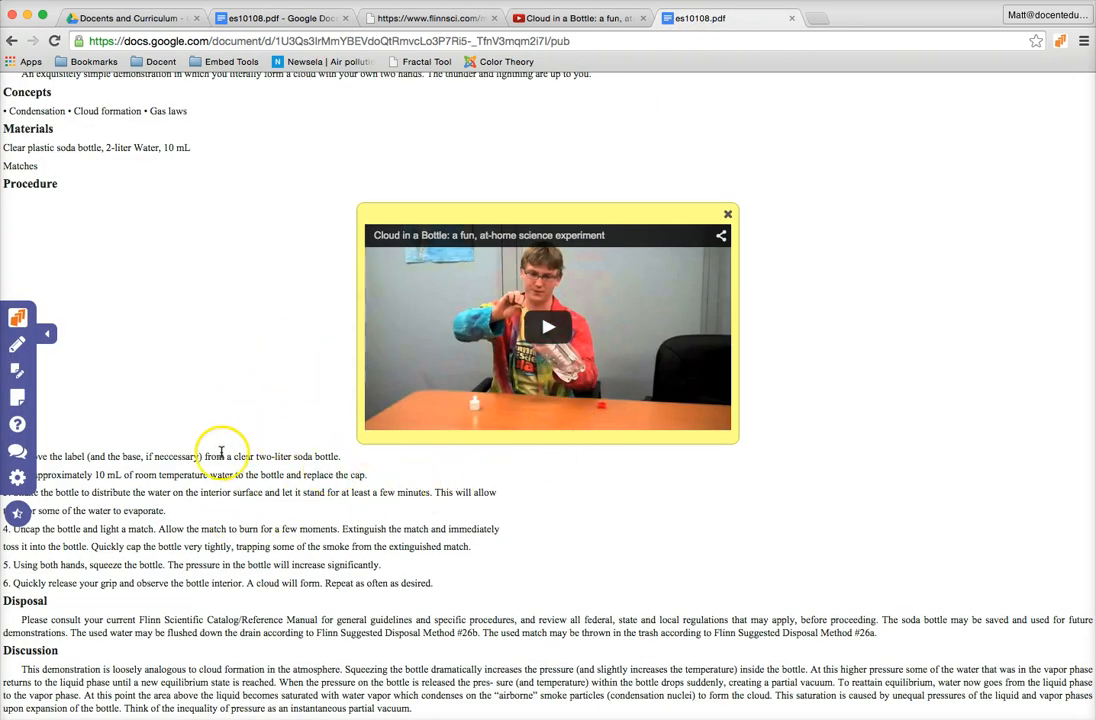
Add the annotated published page to the Chemistry I class in Docent and confirm.
scroll(221, 452, "down", 5)
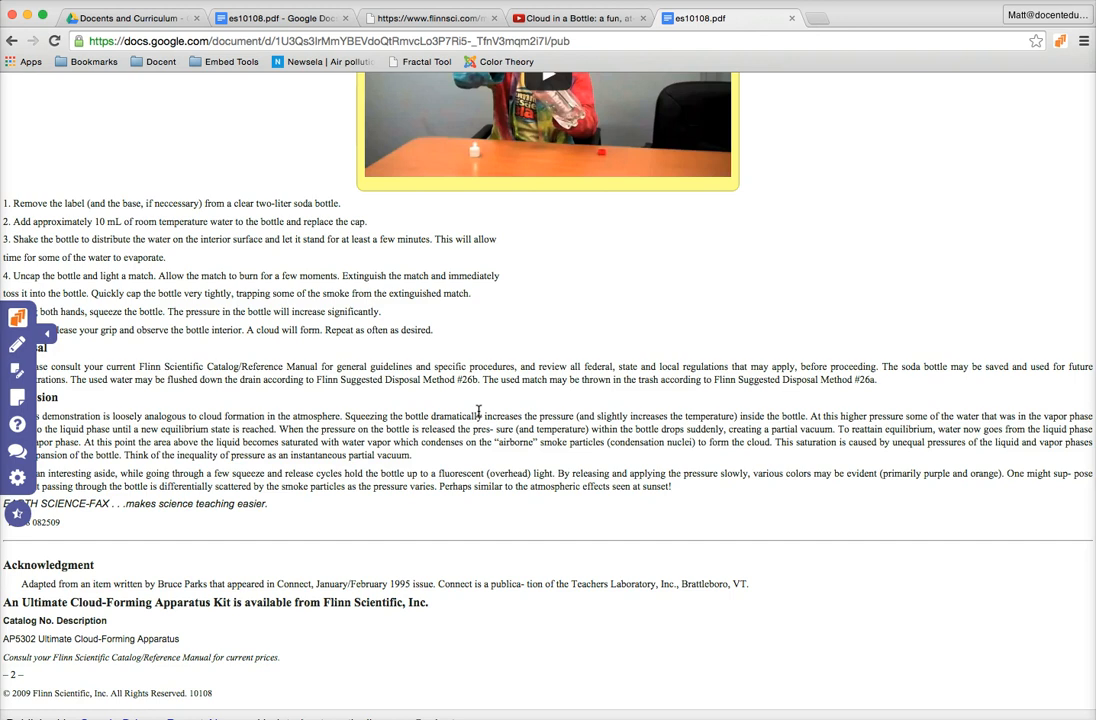
scroll(479, 411, "up", 10)
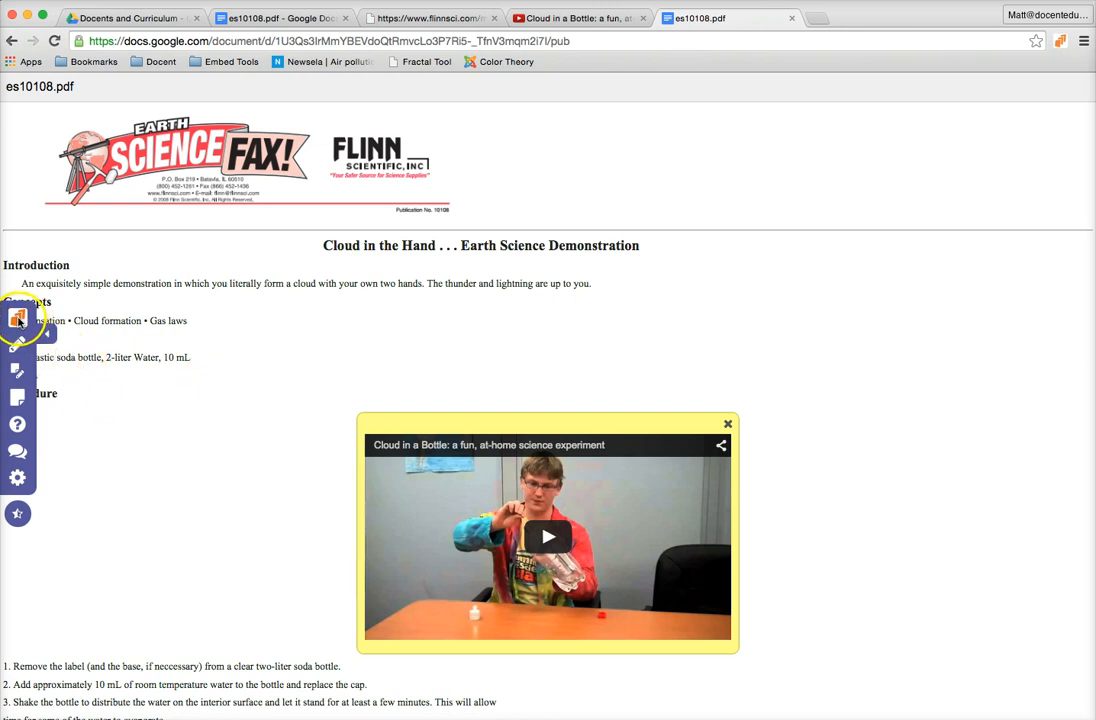
left_click(18, 320)
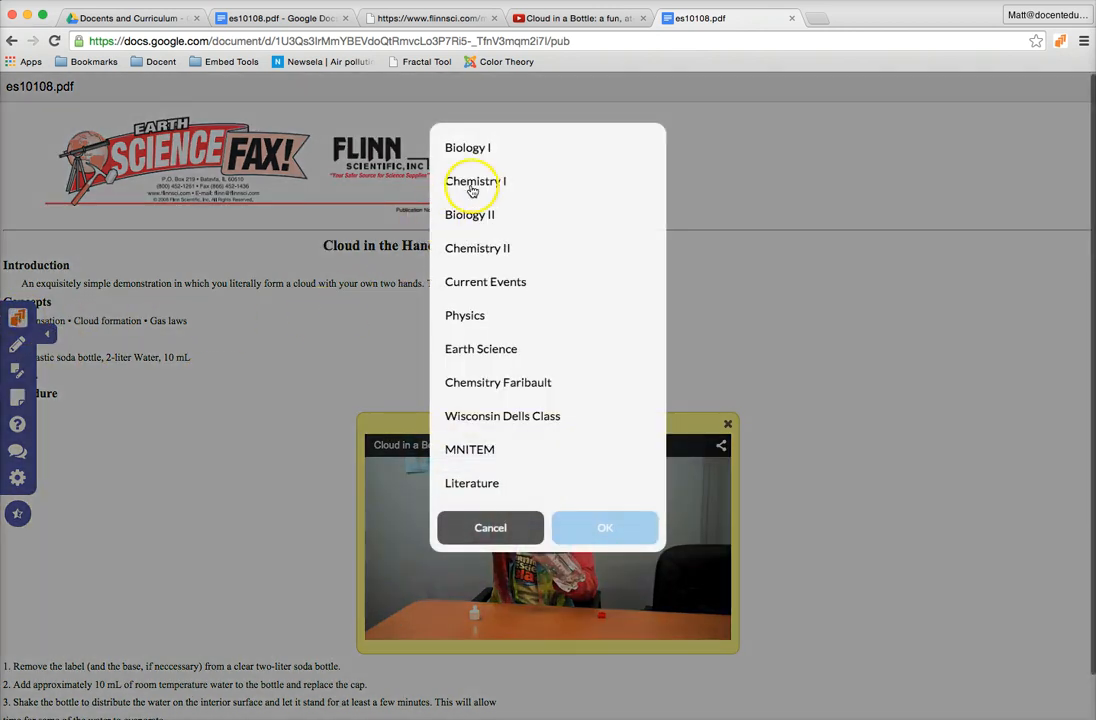
left_click(476, 178)
left_click(596, 518)
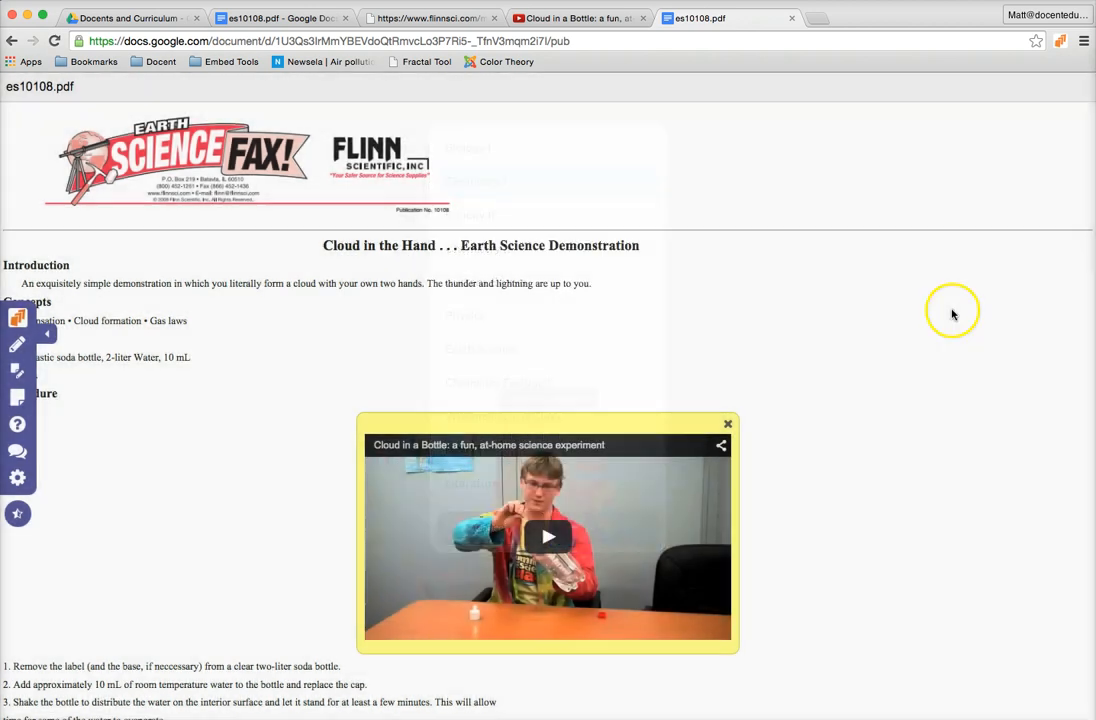